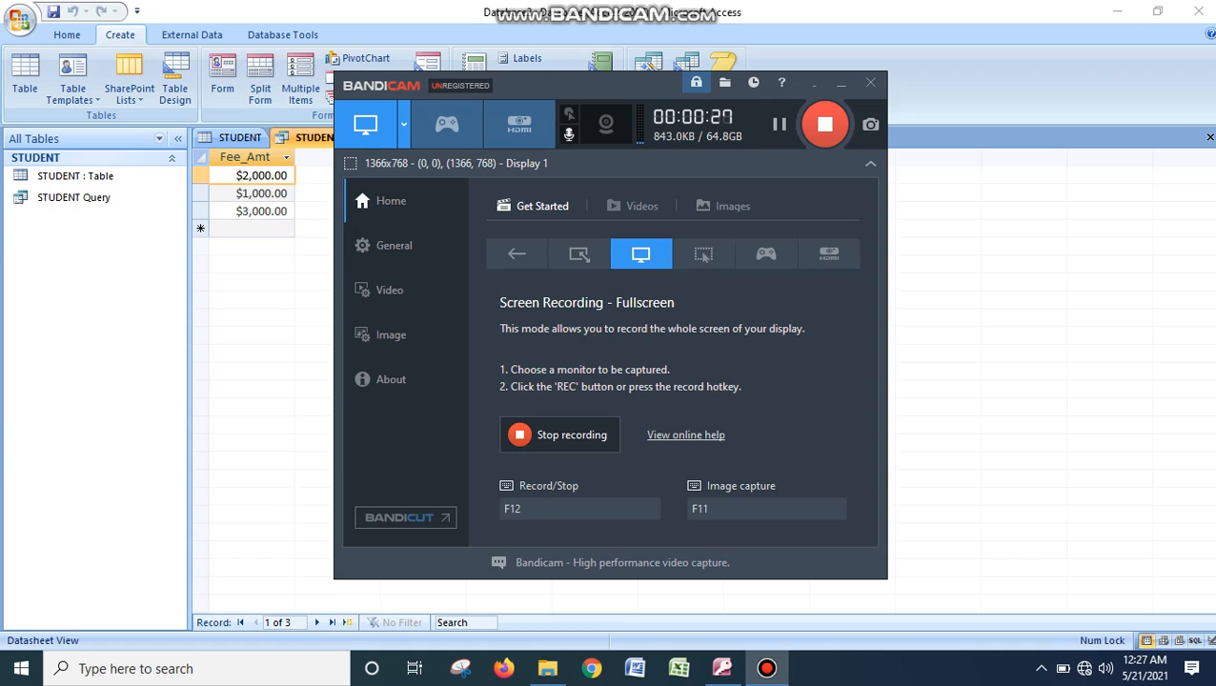
# - Close the STUDENT Query datasheet, leaving the STUDENT table open
pyautogui.click(813, 83)
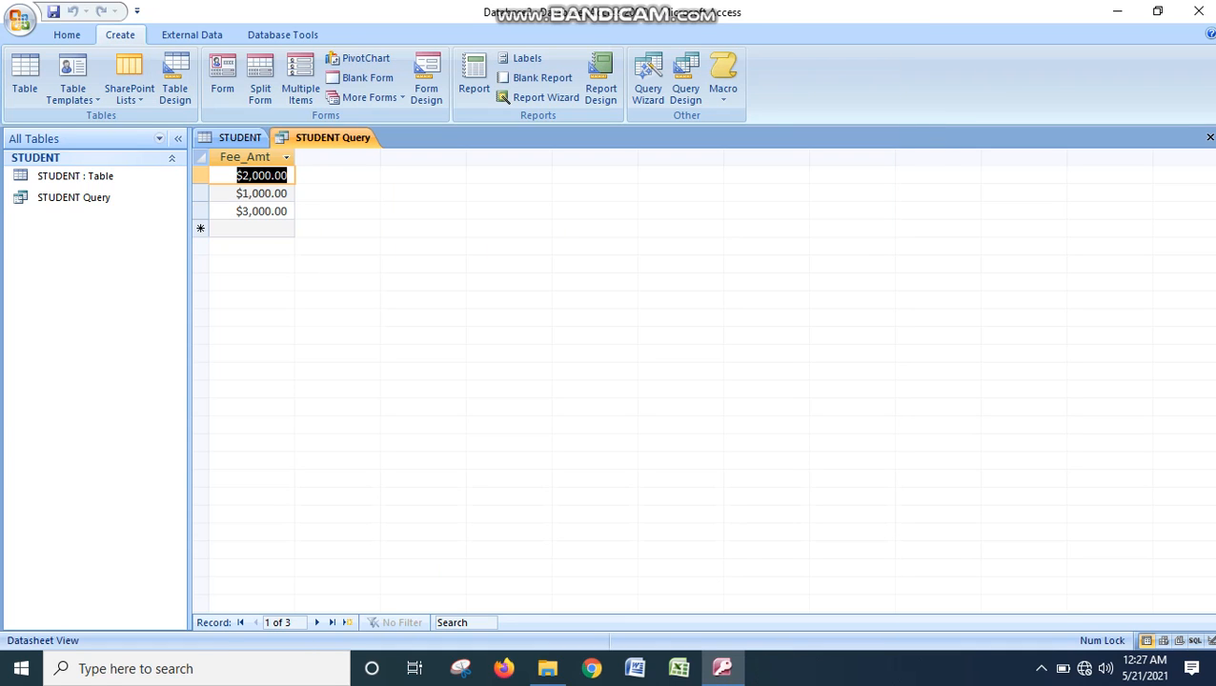
pyautogui.rightClick(359, 138)
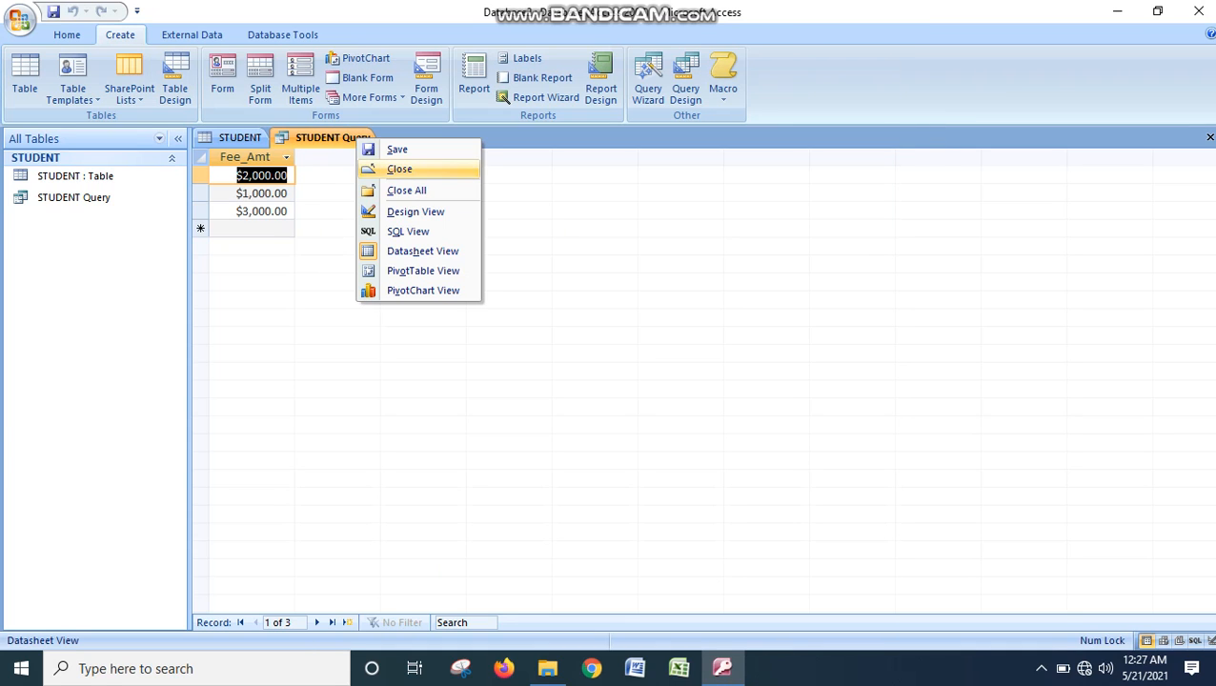
pyautogui.click(400, 169)
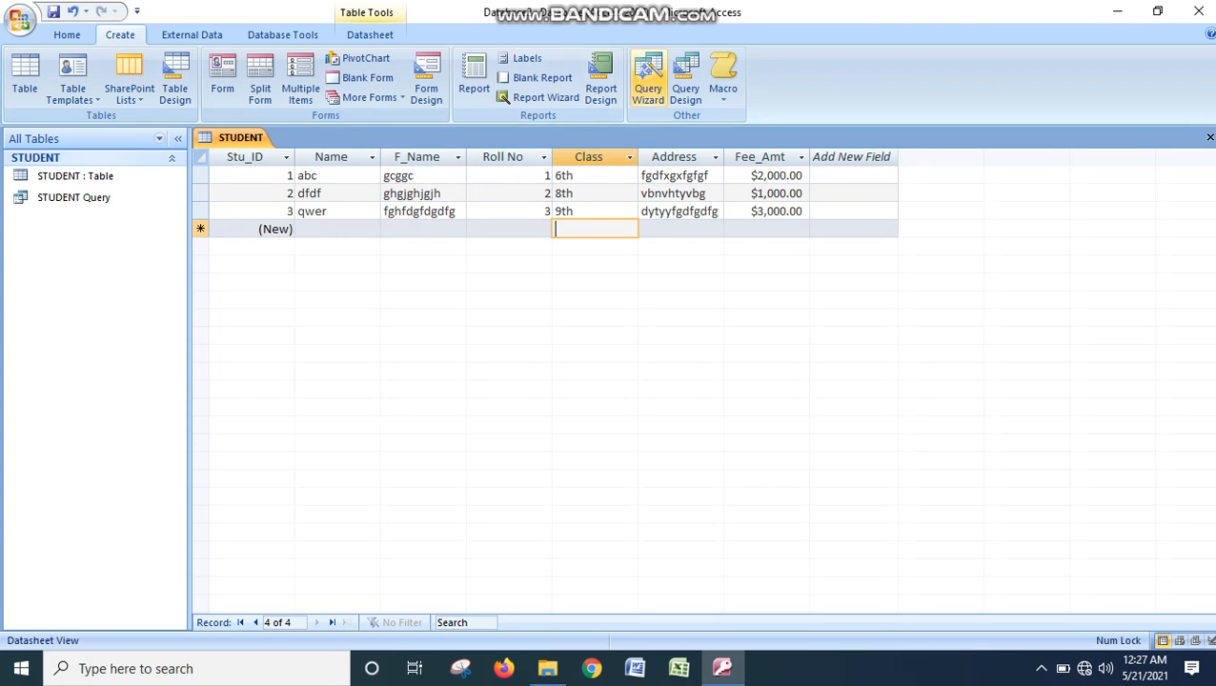
# - Create a simple query from the STUDENT table with the Class and Address fields, titled STUDENT Query1, and open it to view information
pyautogui.click(648, 81)
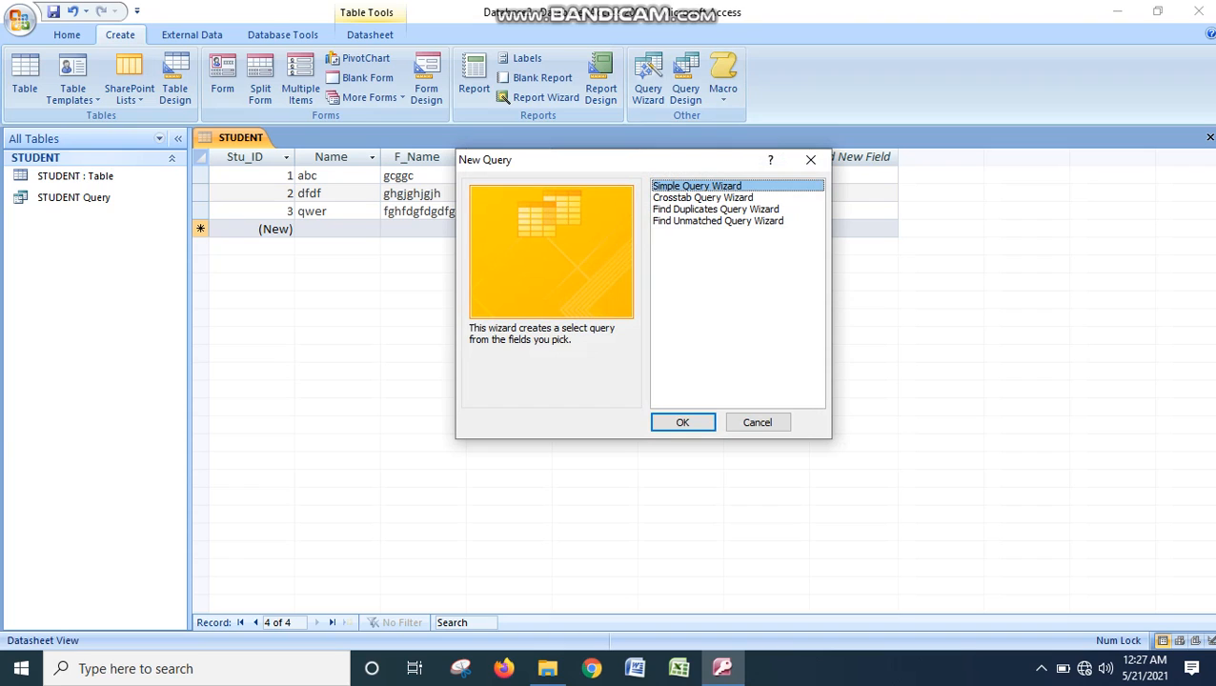
pyautogui.click(686, 420)
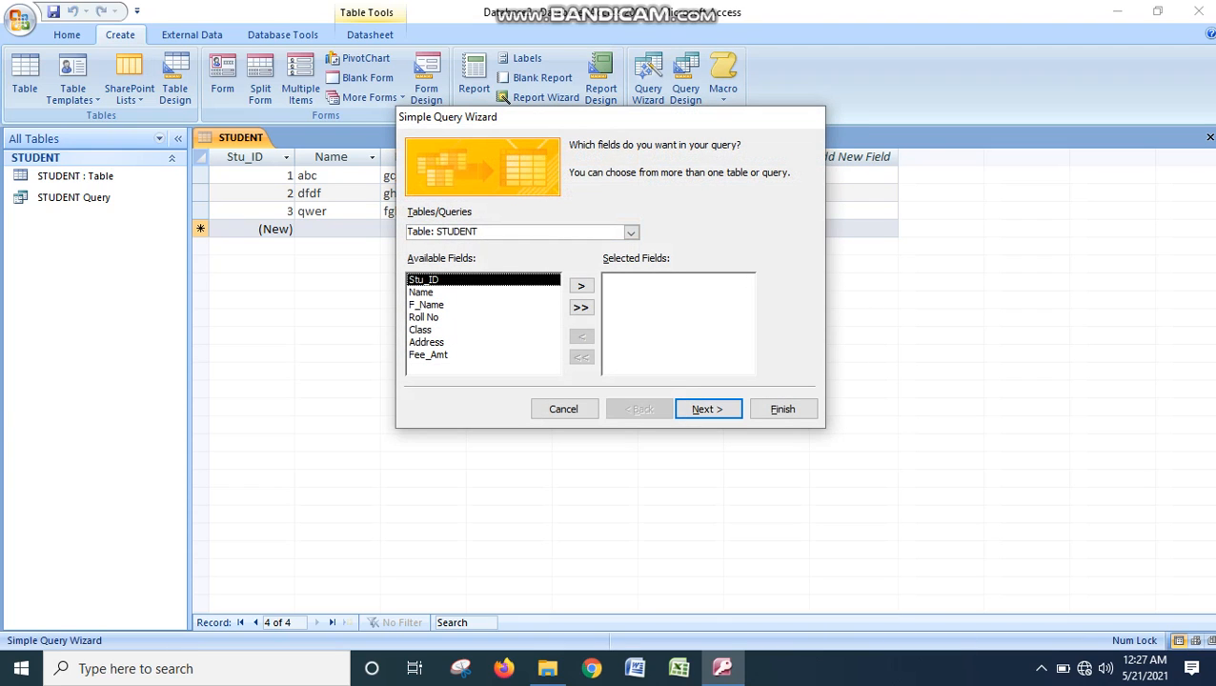
pyautogui.click(457, 330)
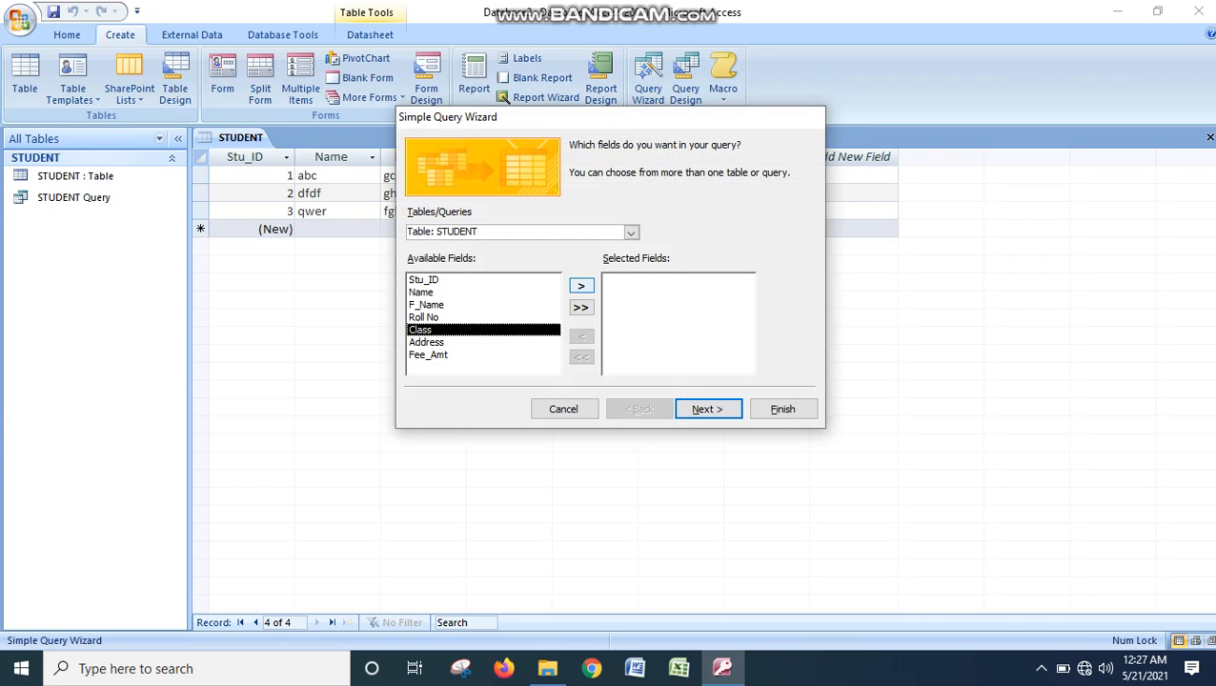
pyautogui.click(580, 285)
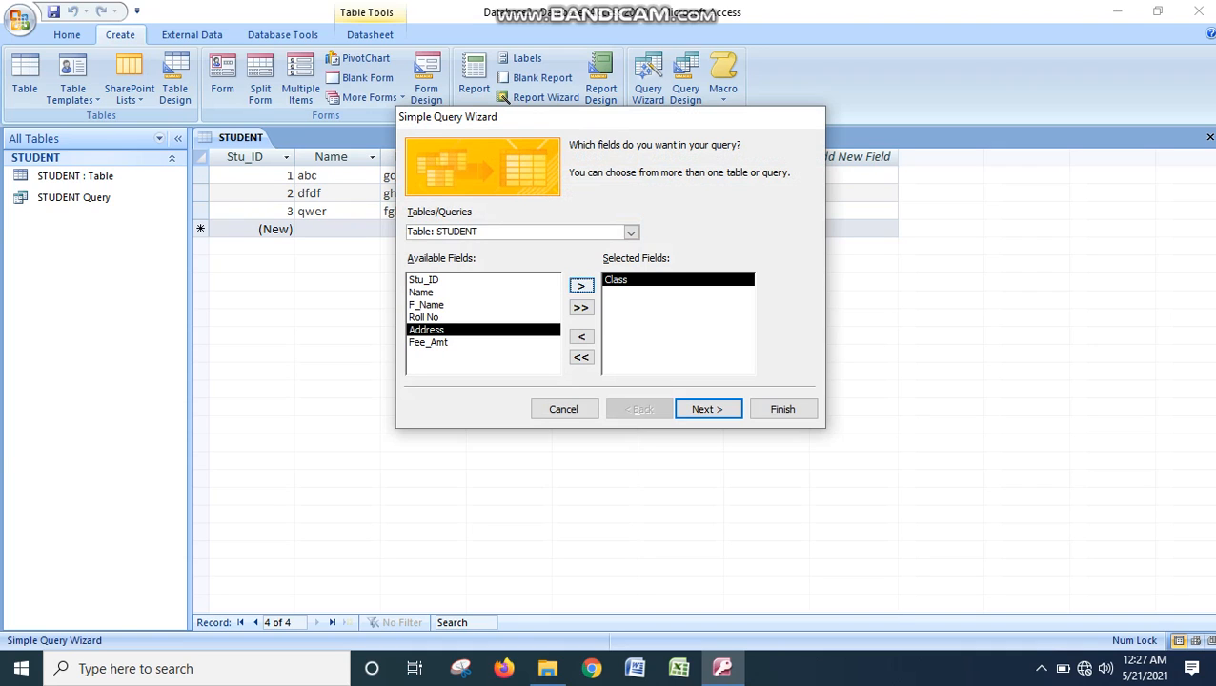
pyautogui.click(580, 285)
pyautogui.press('Return')
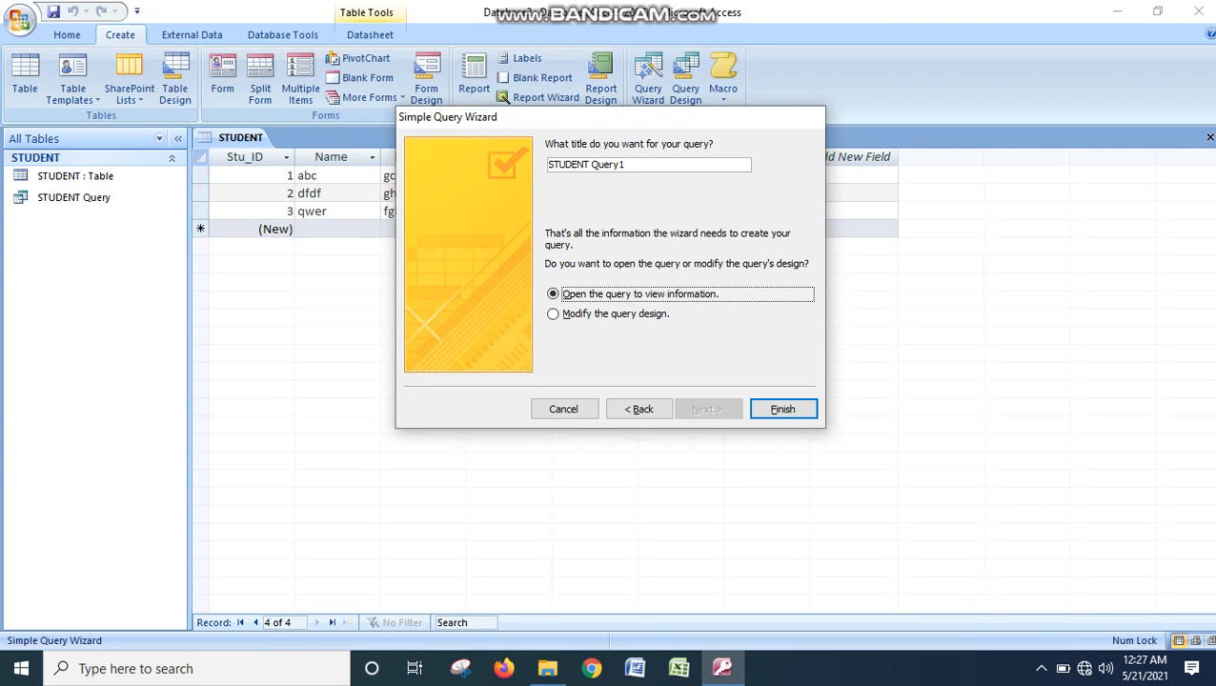
pyautogui.click(782, 409)
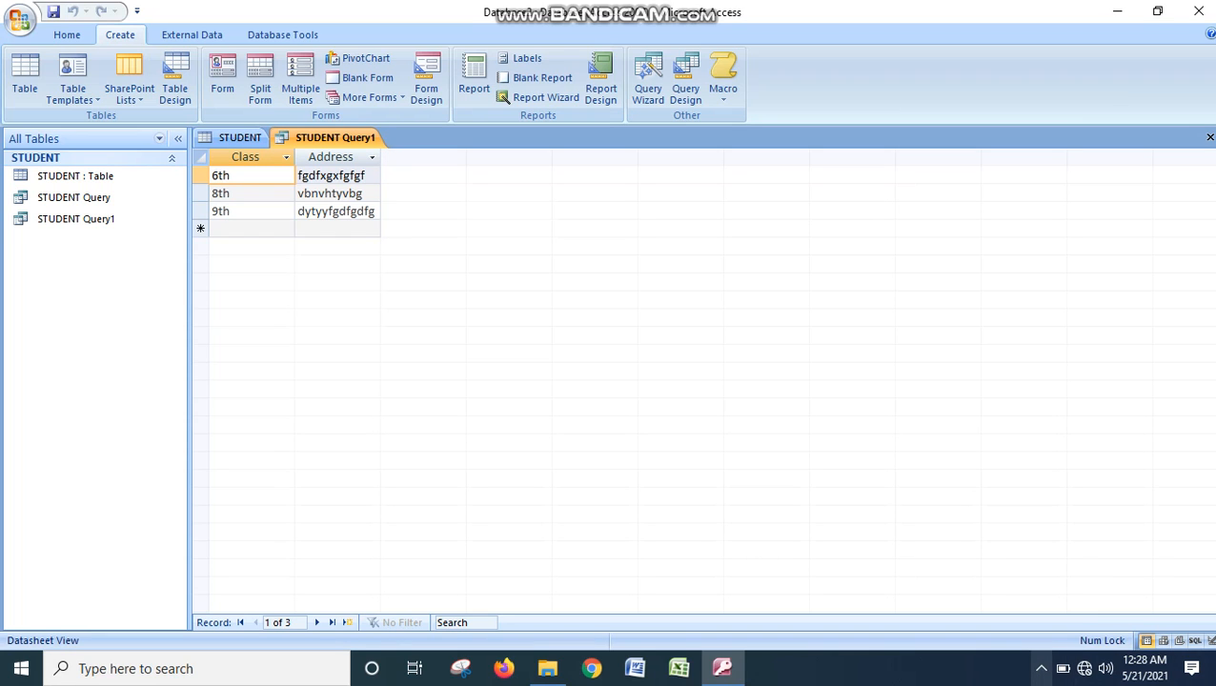
pyautogui.click(1041, 668)
pyautogui.click(1024, 632)
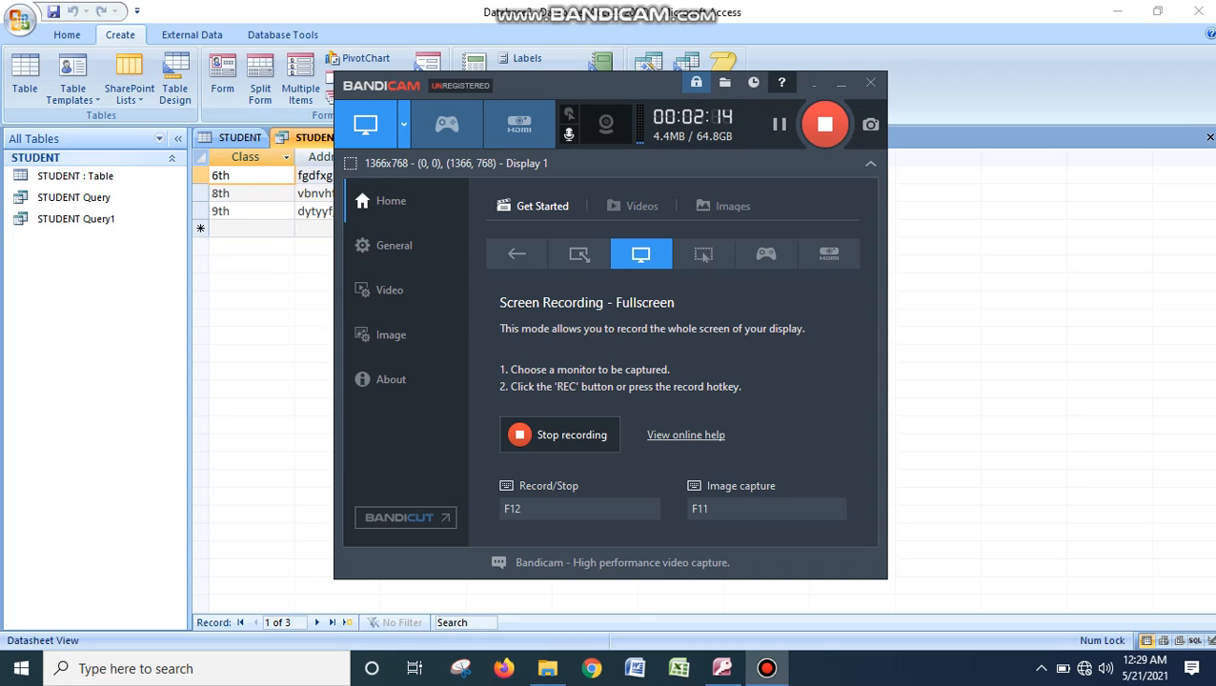
pyautogui.click(813, 84)
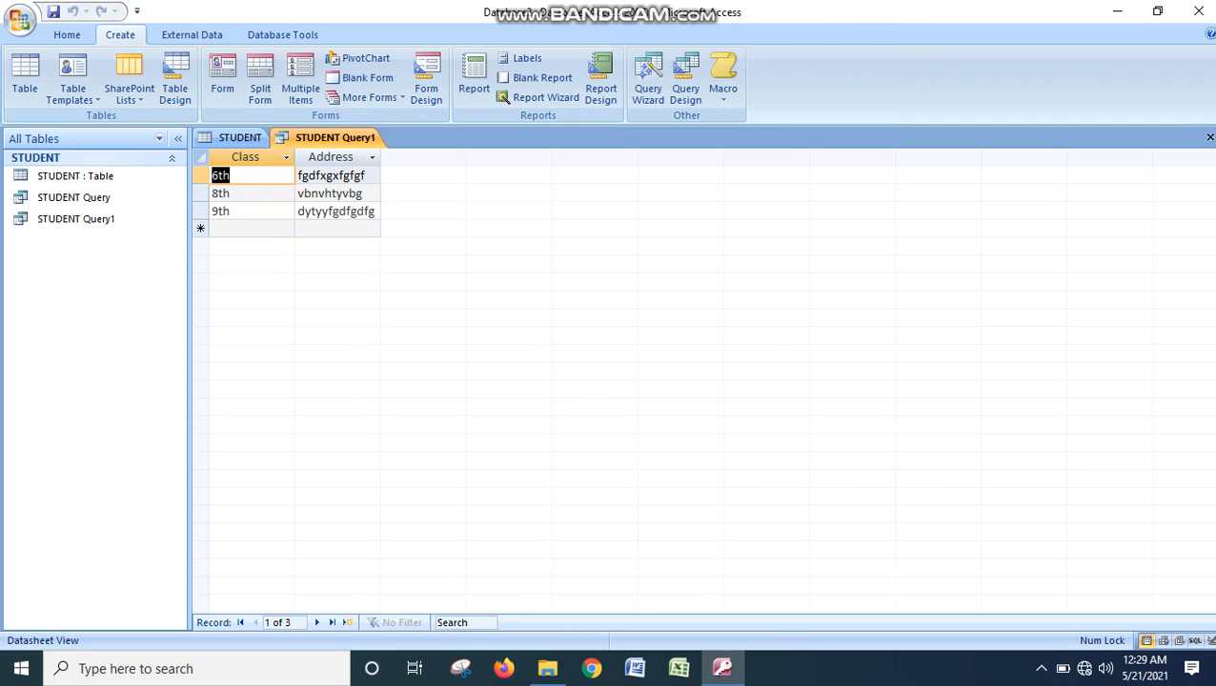
# - Close the STUDENT Query1 datasheet and return to the STUDENT table
pyautogui.rightClick(352, 143)
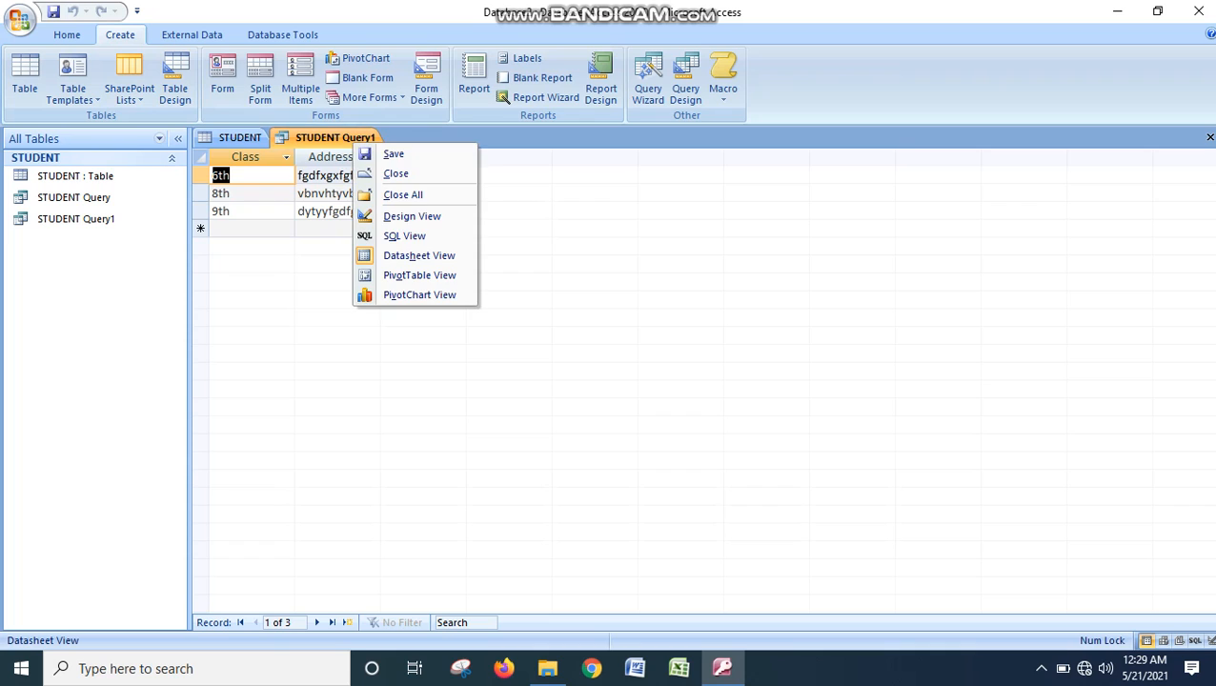
pyautogui.click(396, 173)
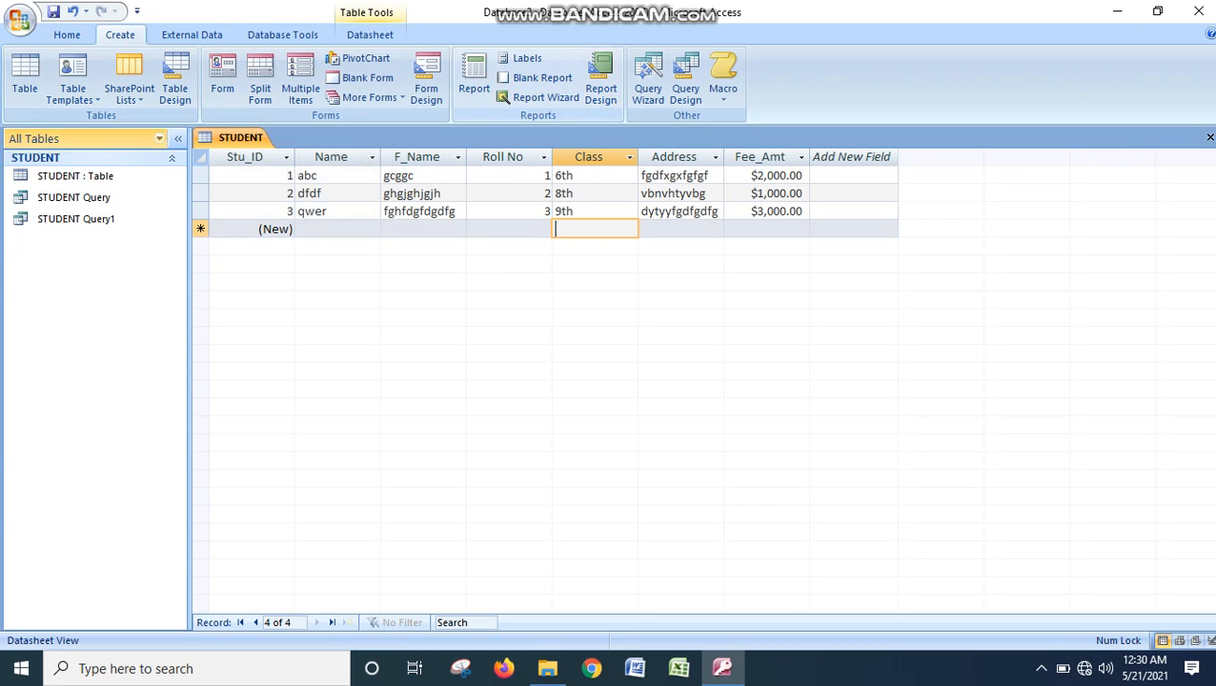
# - Generate a form from the STUDENT table and browse forward through its records to the third one
pyautogui.click(222, 80)
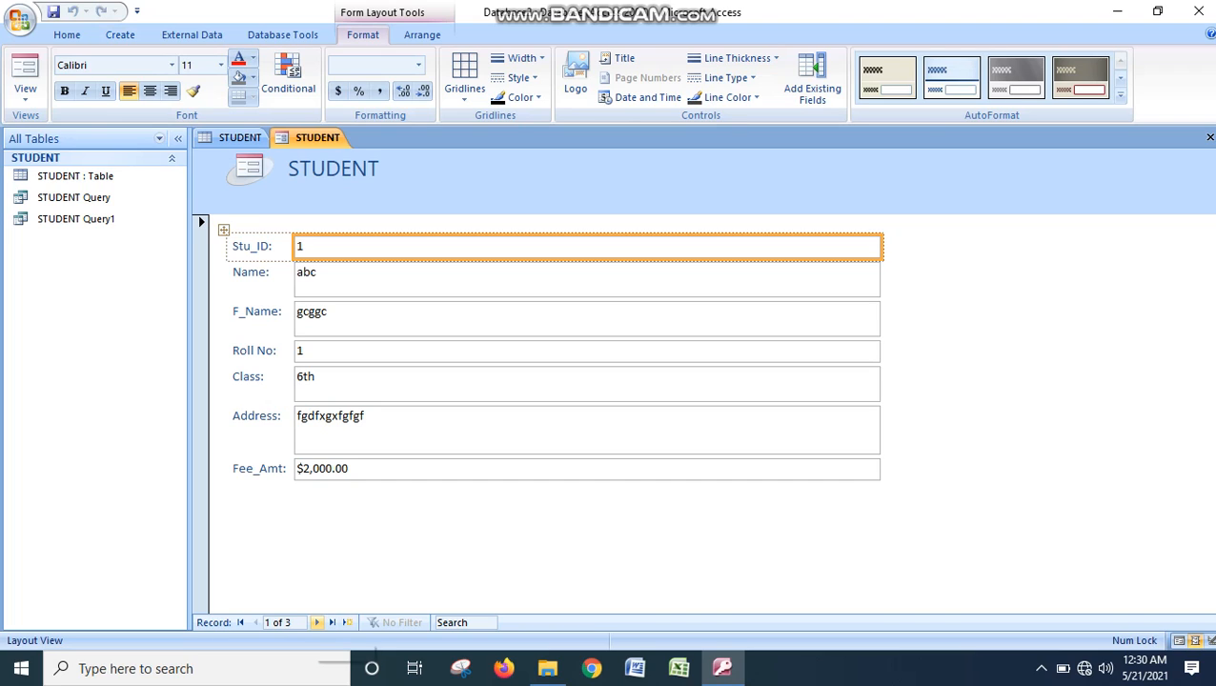
pyautogui.click(317, 622)
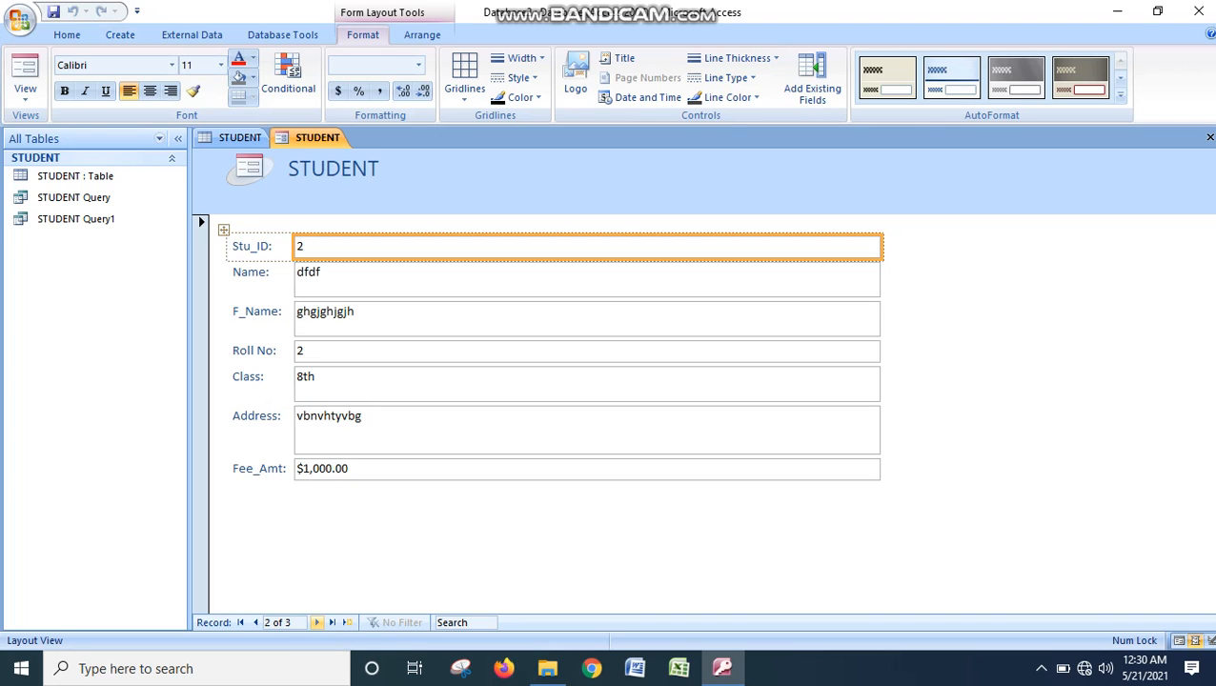
pyautogui.click(316, 622)
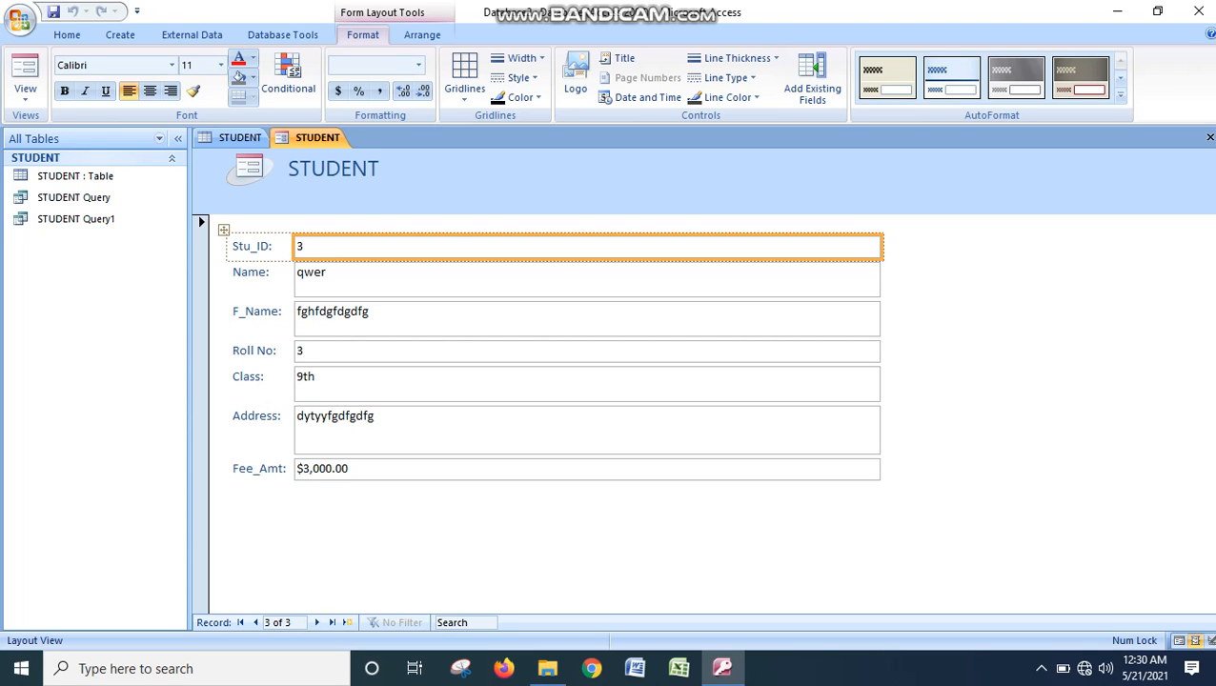
# - Try several AutoFormat styles on the STUDENT form, including the blue-purple gradient, the dark teal and the grey-teal designs
pyautogui.click(1120, 79)
pyautogui.click(1121, 78)
pyautogui.click(1121, 78)
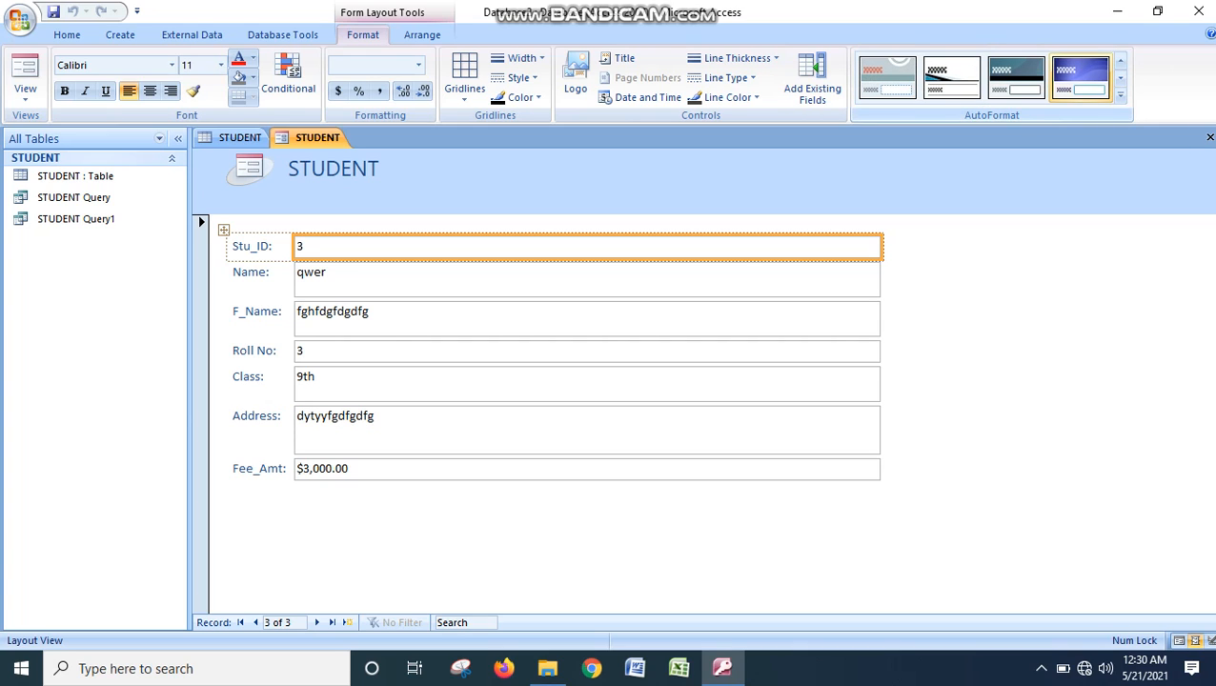
pyautogui.click(1080, 78)
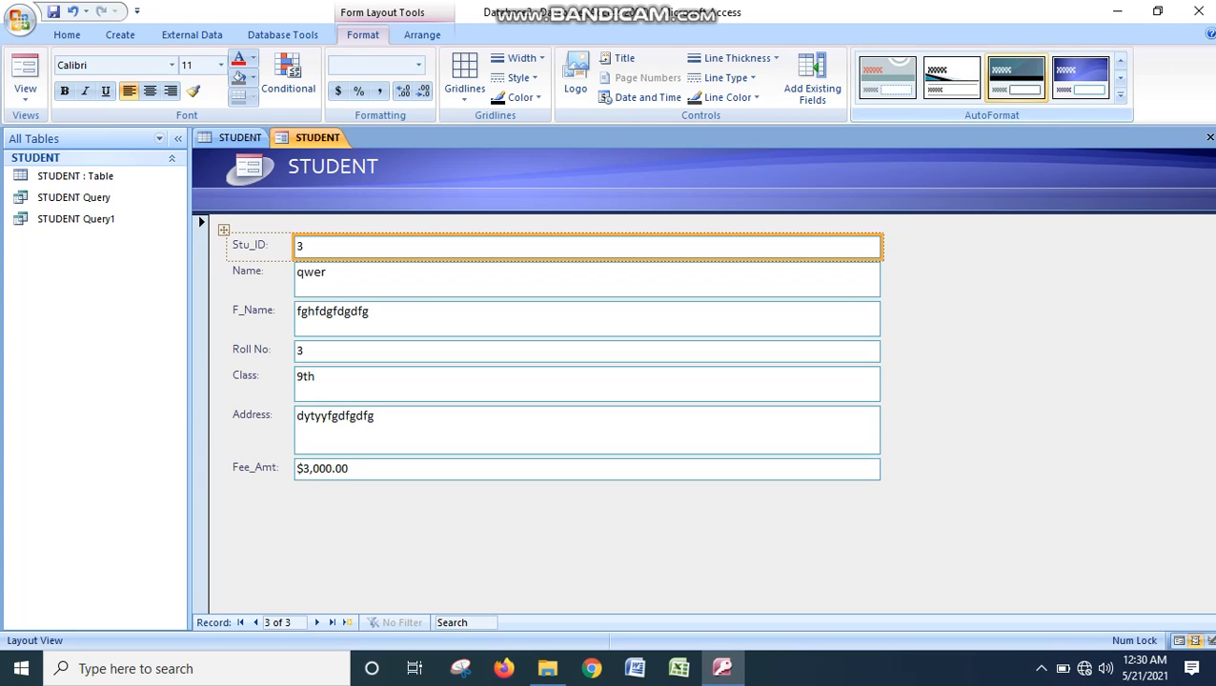
pyautogui.click(1016, 79)
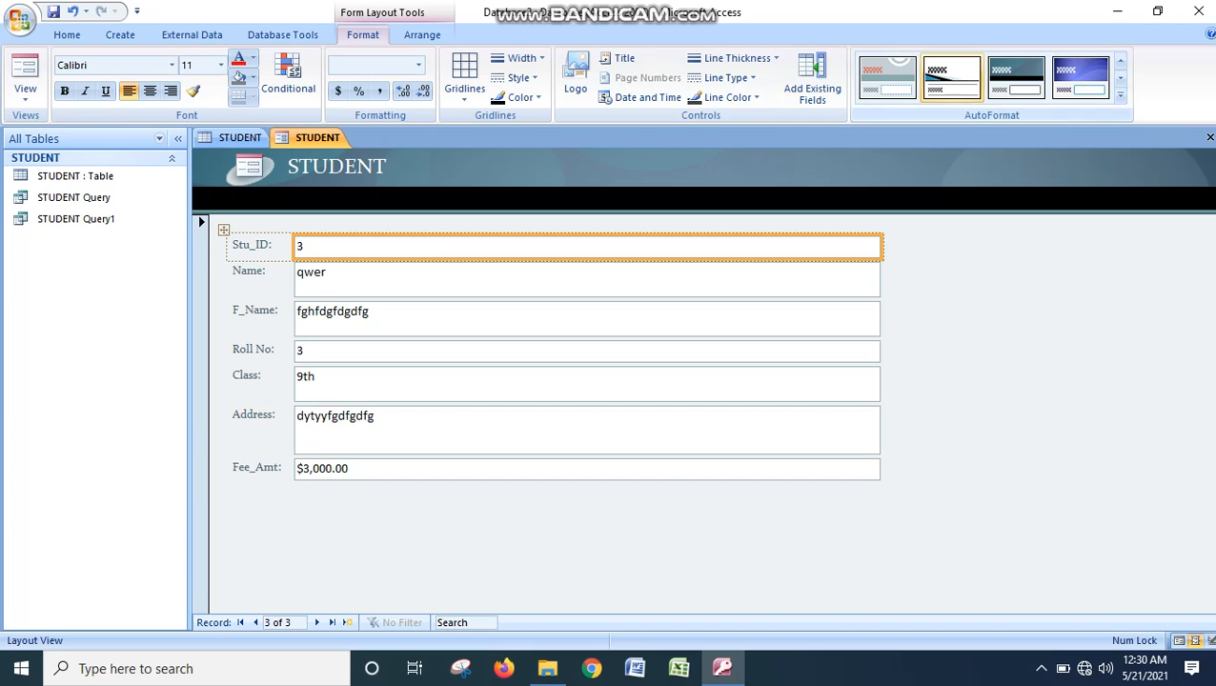
pyautogui.click(951, 78)
pyautogui.click(887, 78)
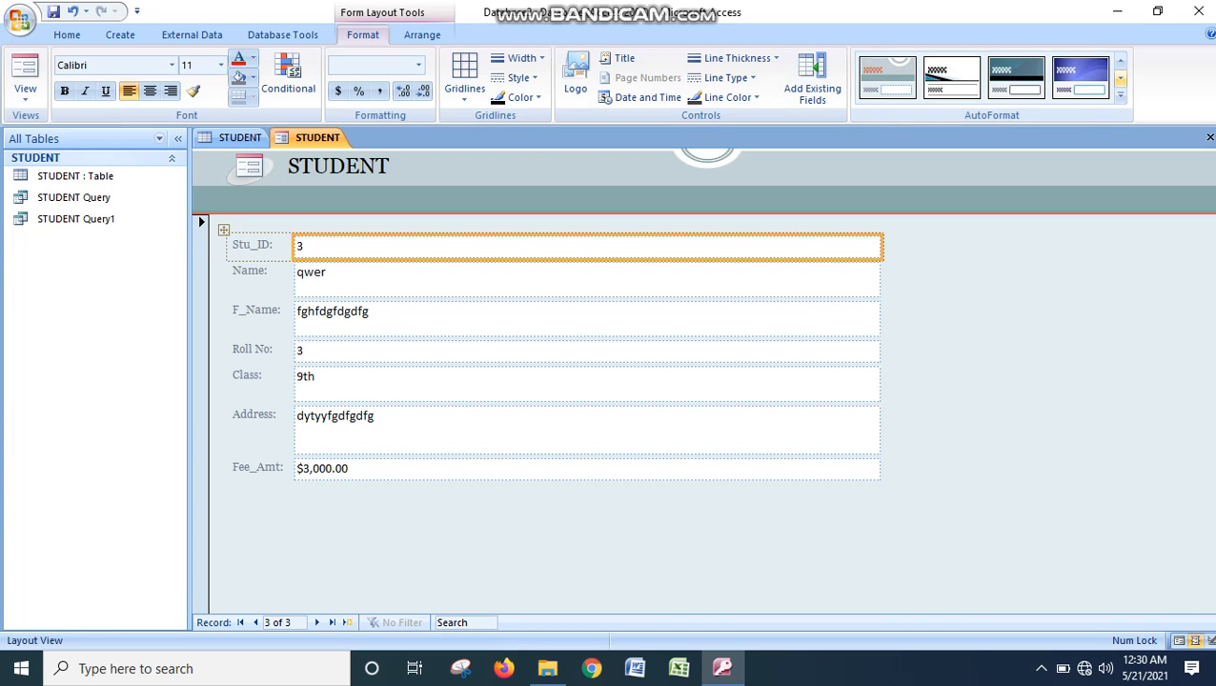
# - Apply the AutoFormat style with the orange header and tan band to the STUDENT form
pyautogui.click(1120, 78)
pyautogui.click(888, 79)
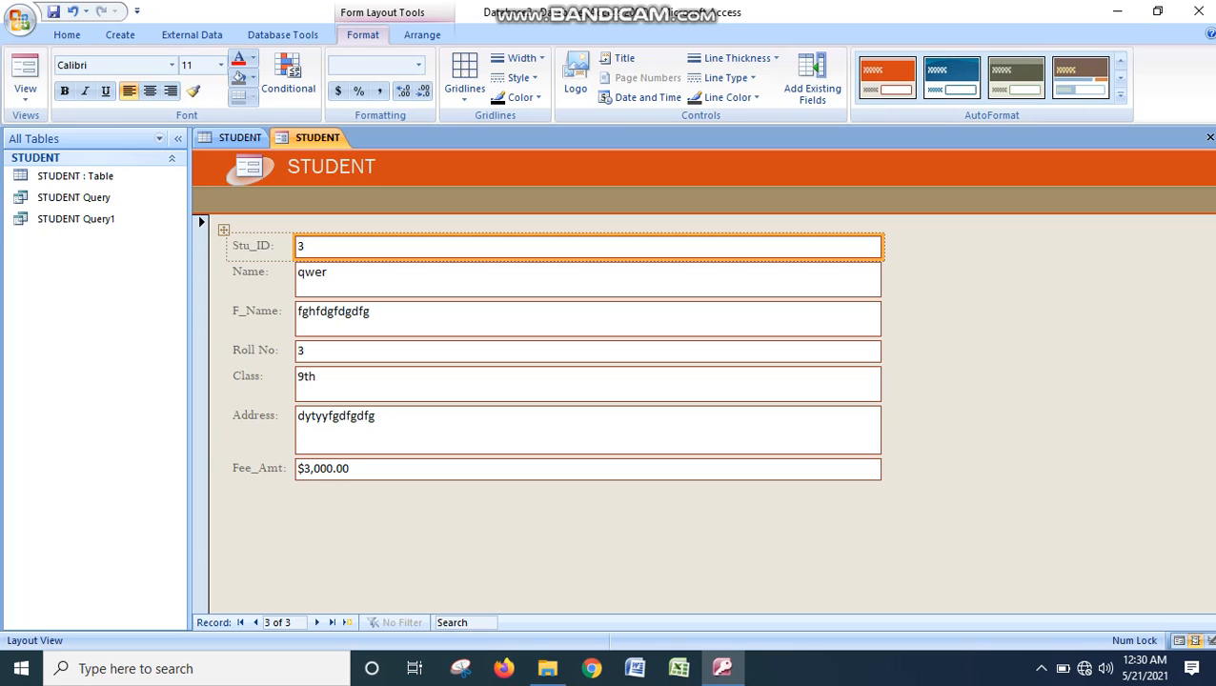
# - Delete the Name field from the STUDENT form layout
pyautogui.click(587, 279)
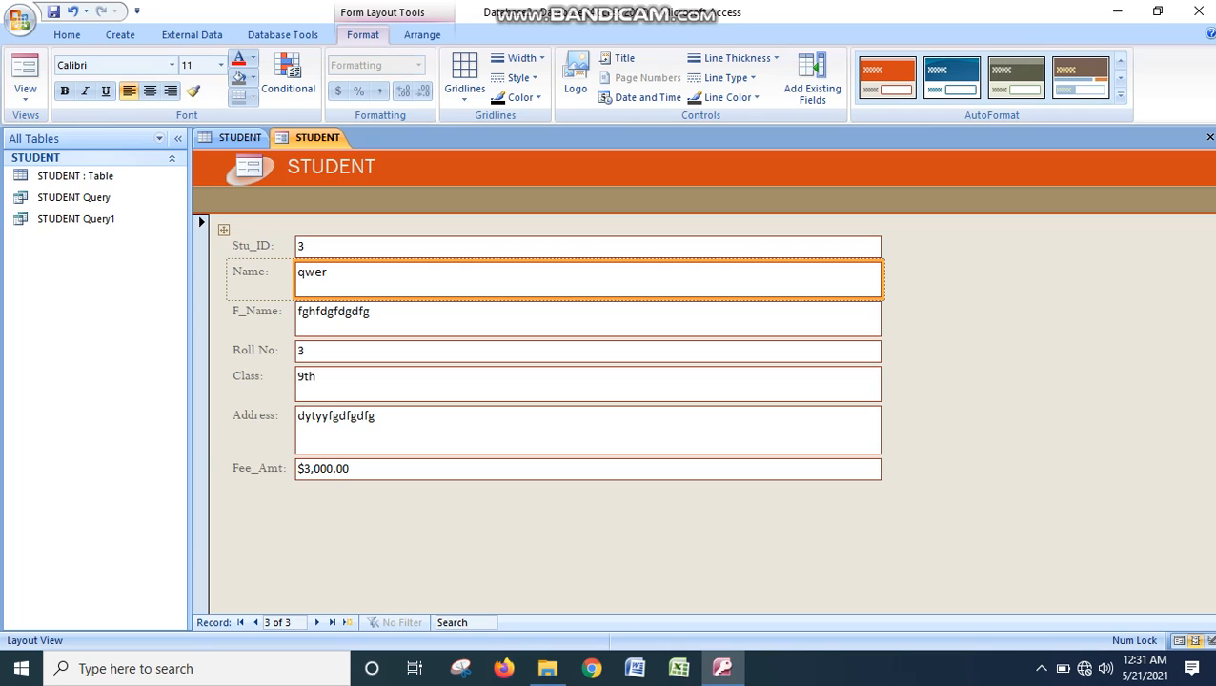
pyautogui.rightClick(336, 279)
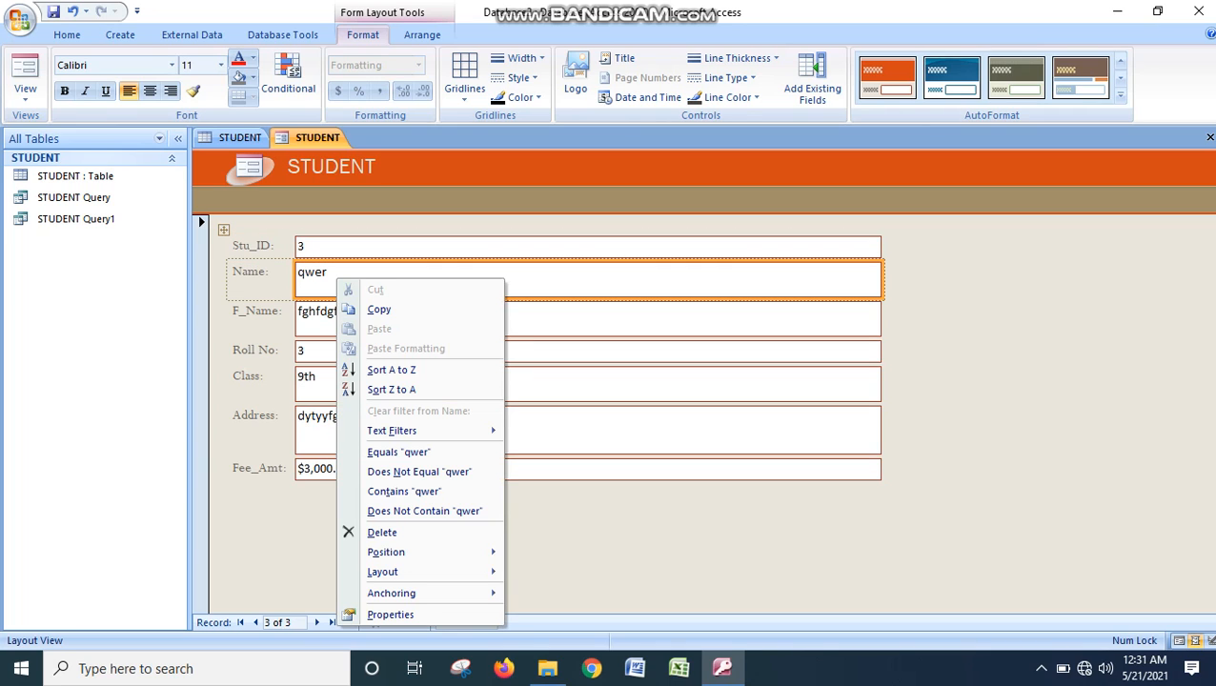
pyautogui.press('Escape')
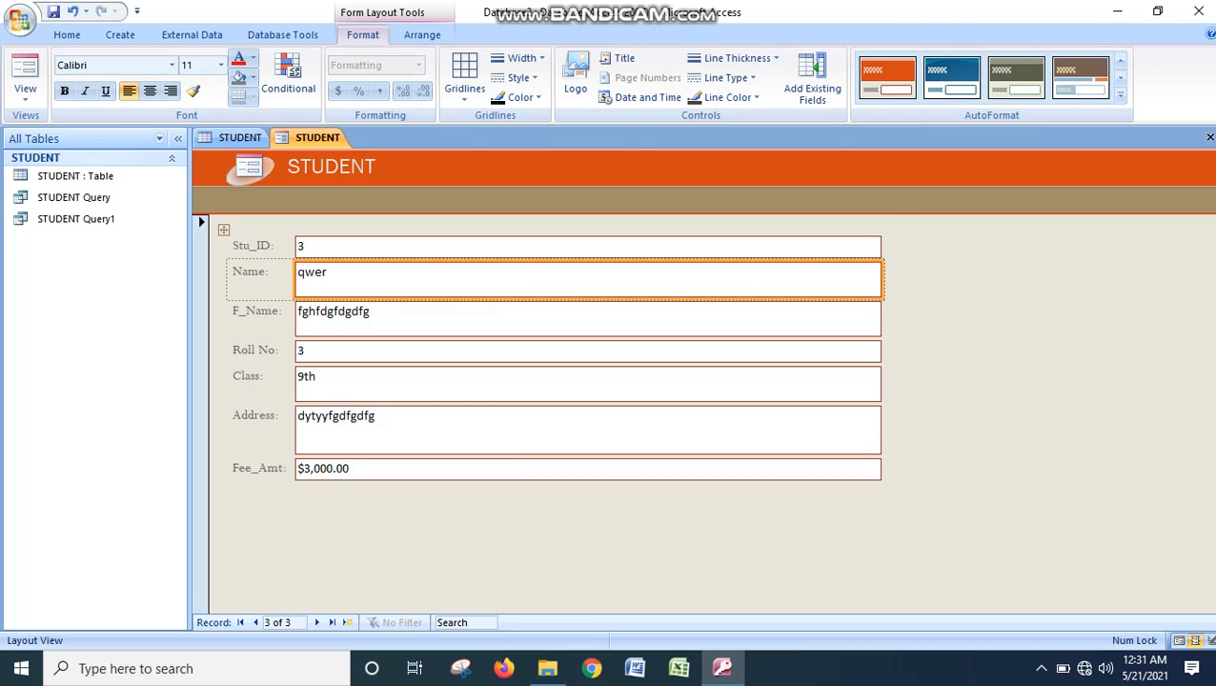
pyautogui.press('Delete')
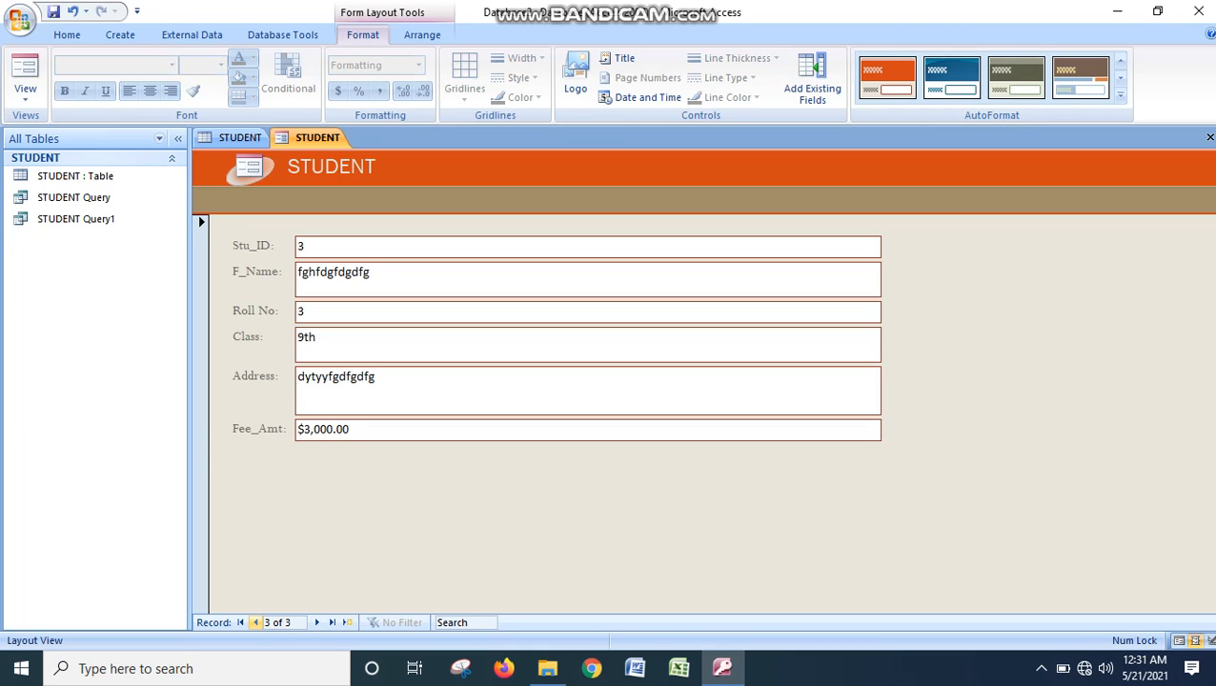
pyautogui.click(254, 622)
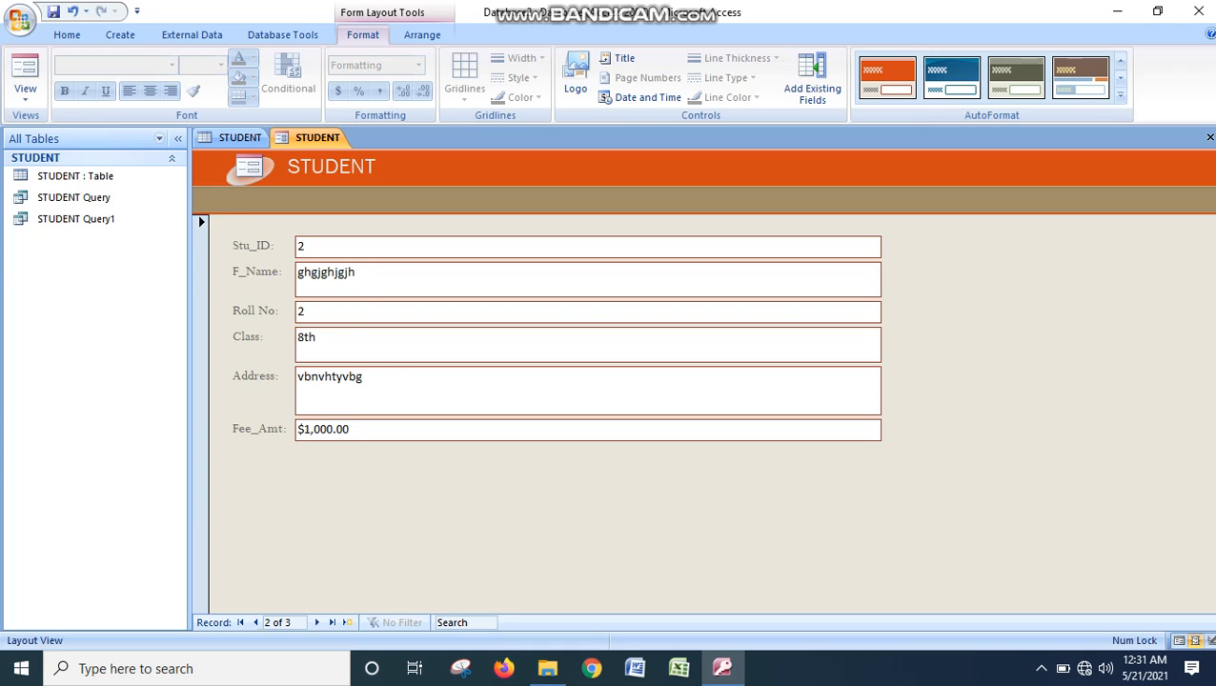
pyautogui.rightClick(327, 271)
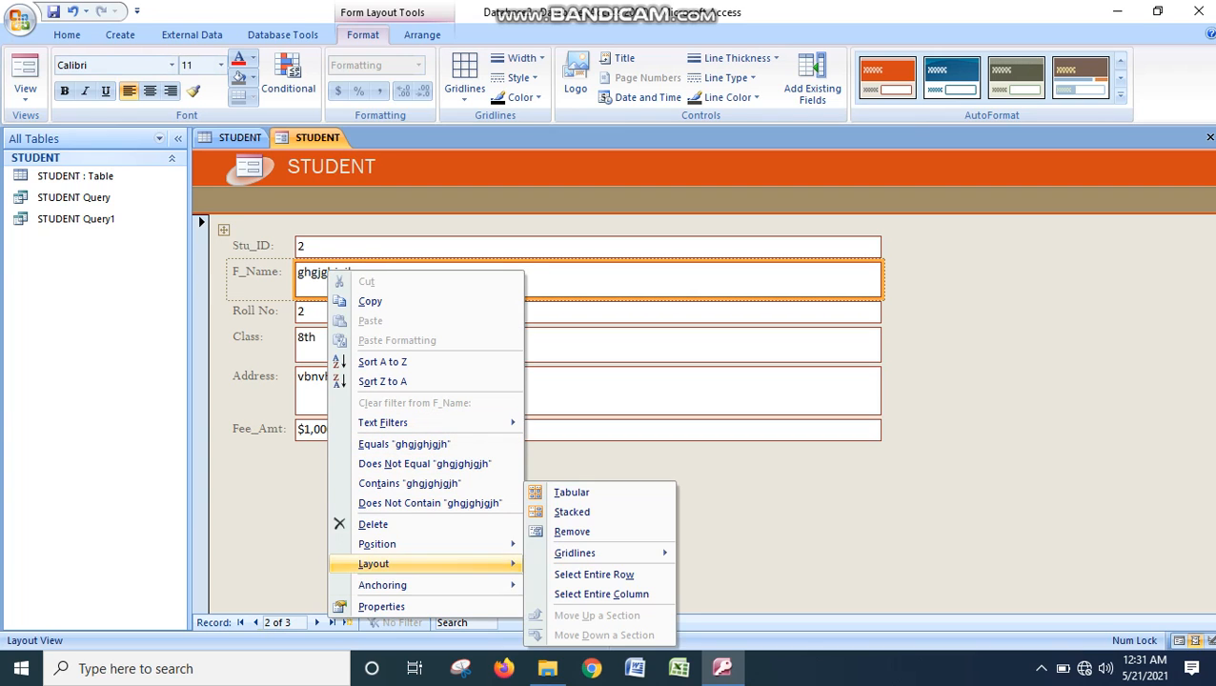
pyautogui.press('Escape')
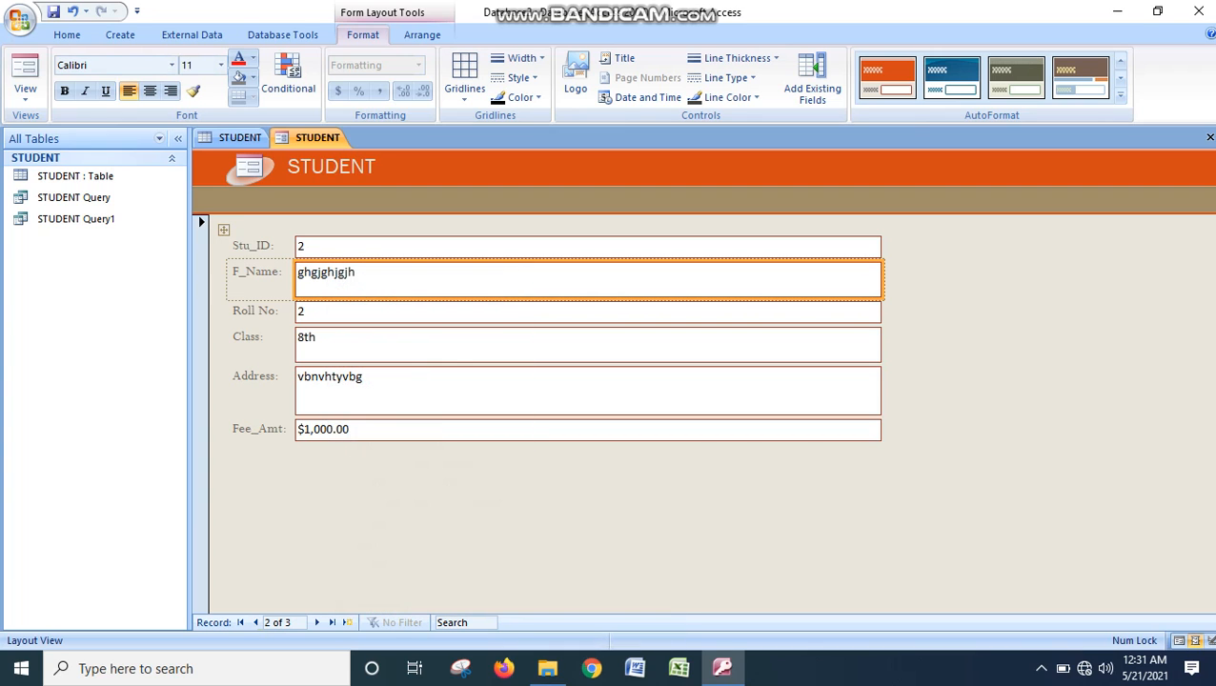
pyautogui.click(401, 312)
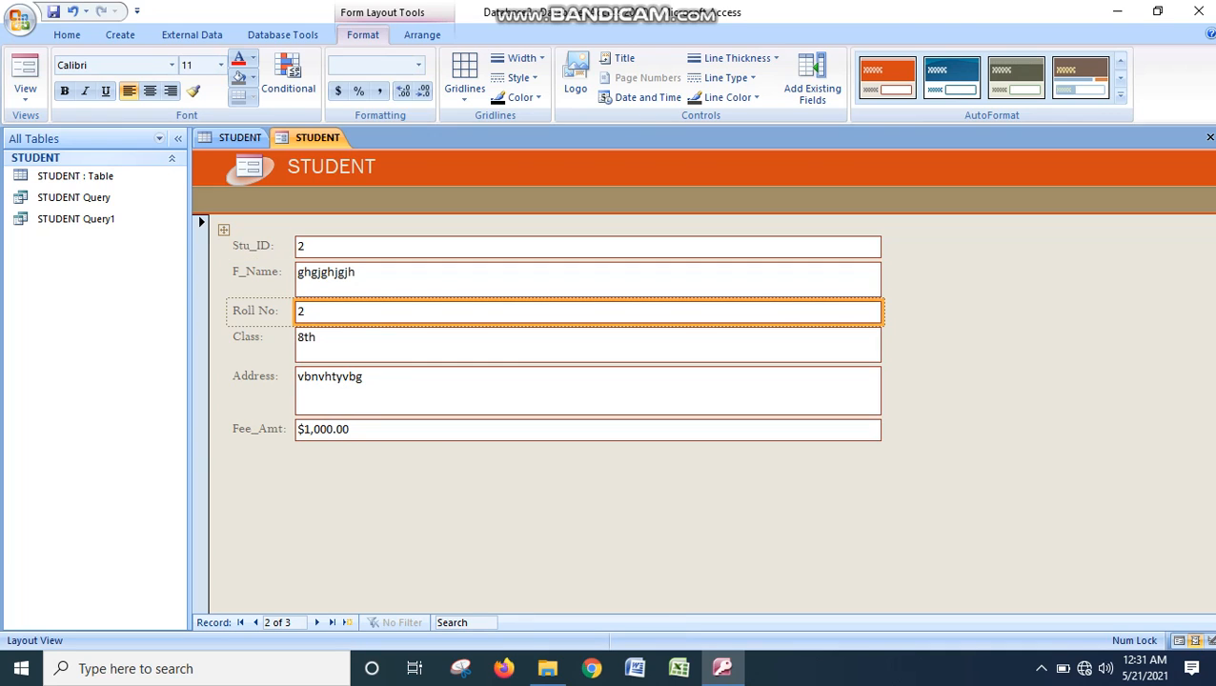
pyautogui.click(400, 390)
pyautogui.click(400, 430)
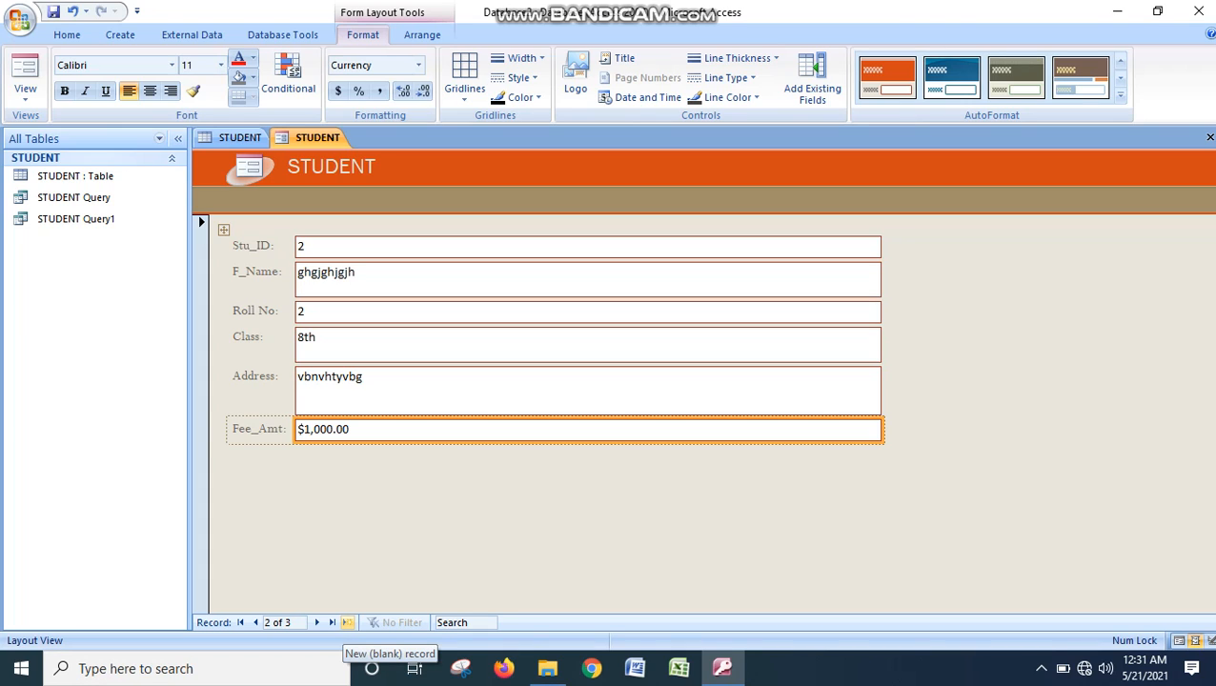
# - Go to a new blank record in the STUDENT form and select its Stu_ID field
pyautogui.click(347, 622)
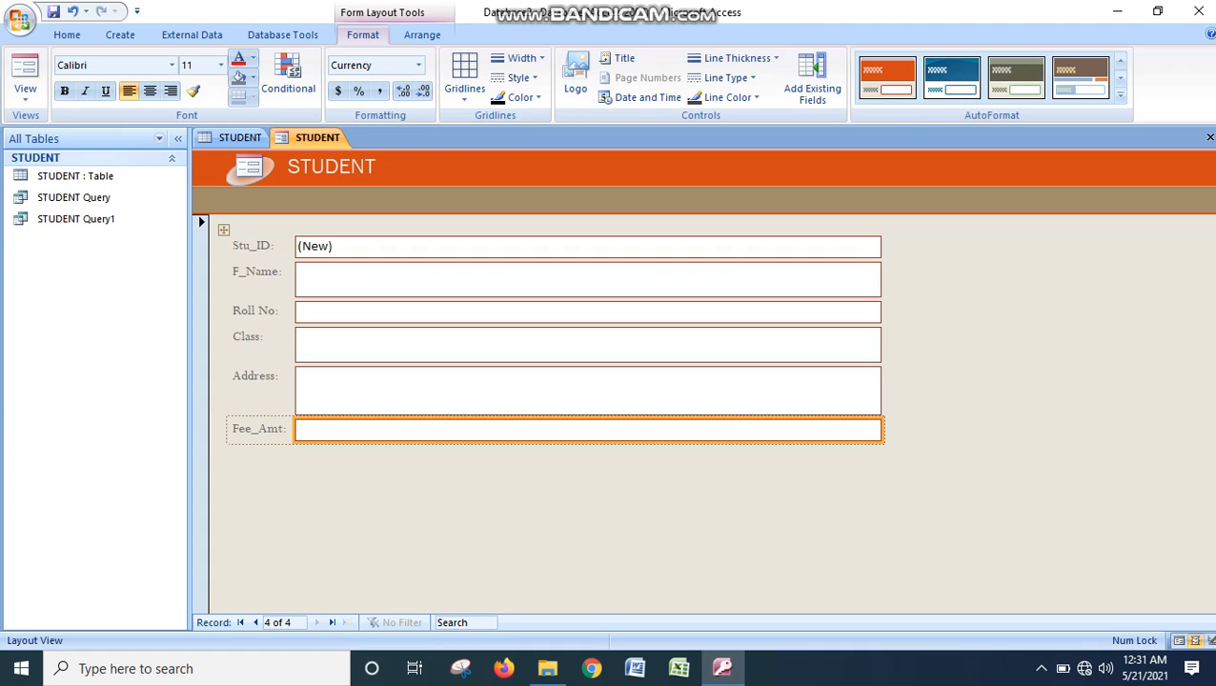
pyautogui.click(588, 280)
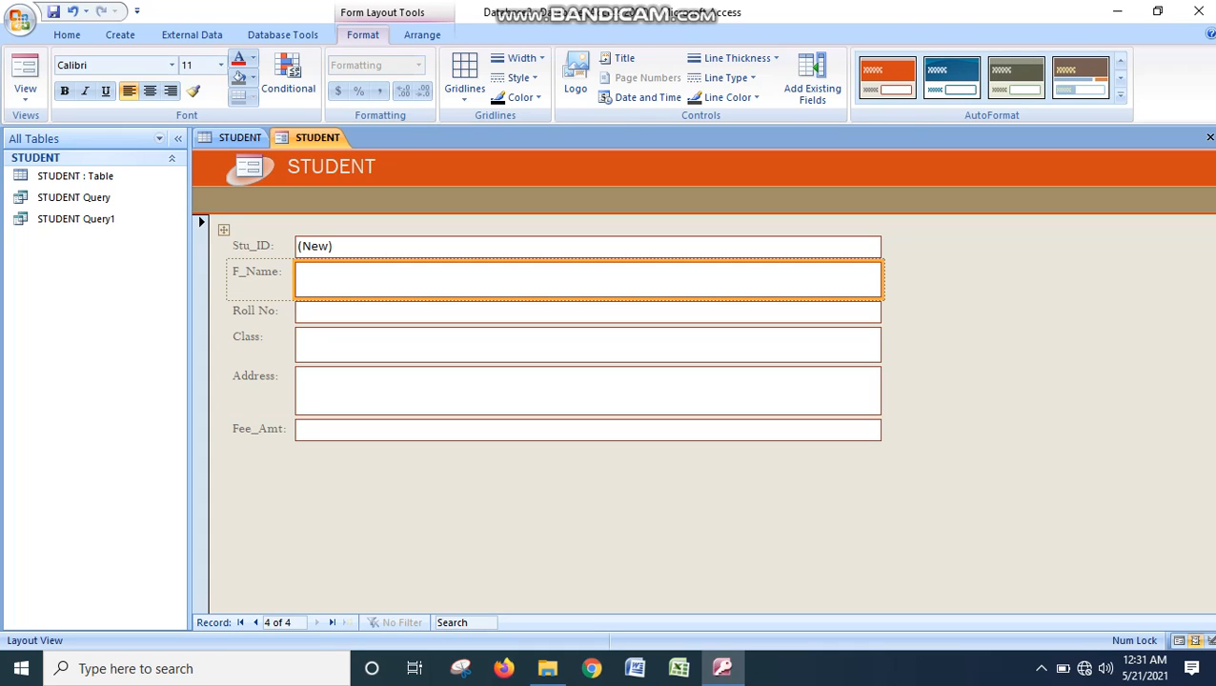
pyautogui.click(588, 345)
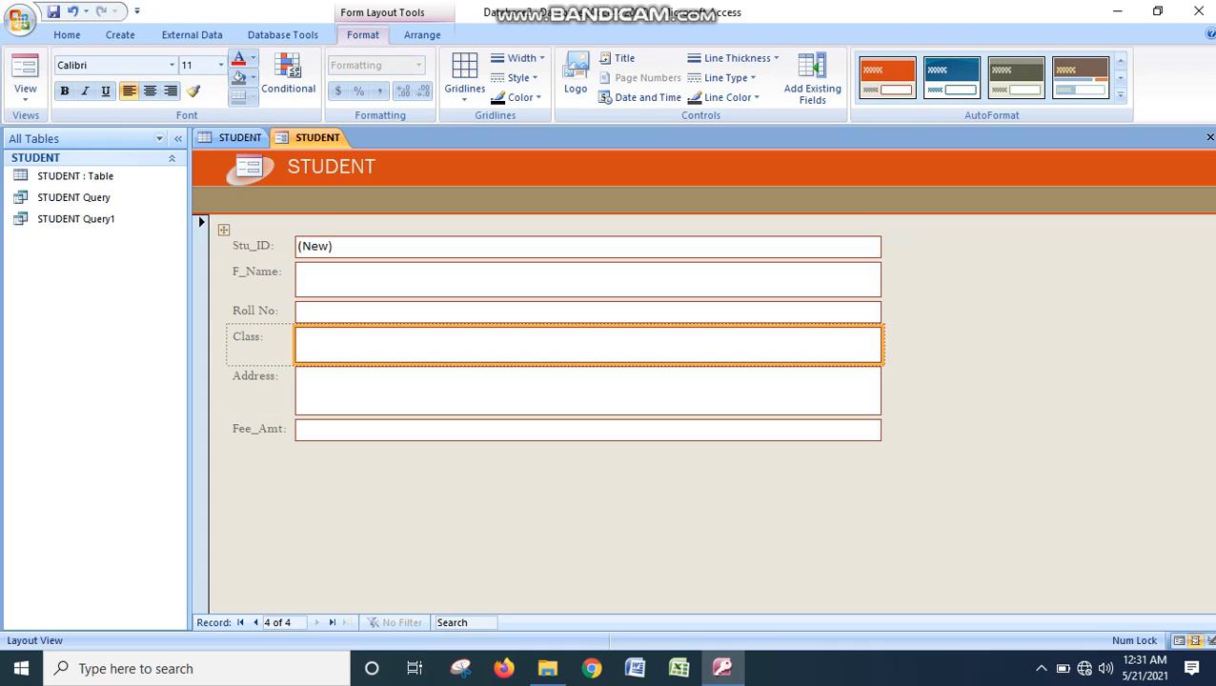
pyautogui.click(588, 279)
pyautogui.click(587, 247)
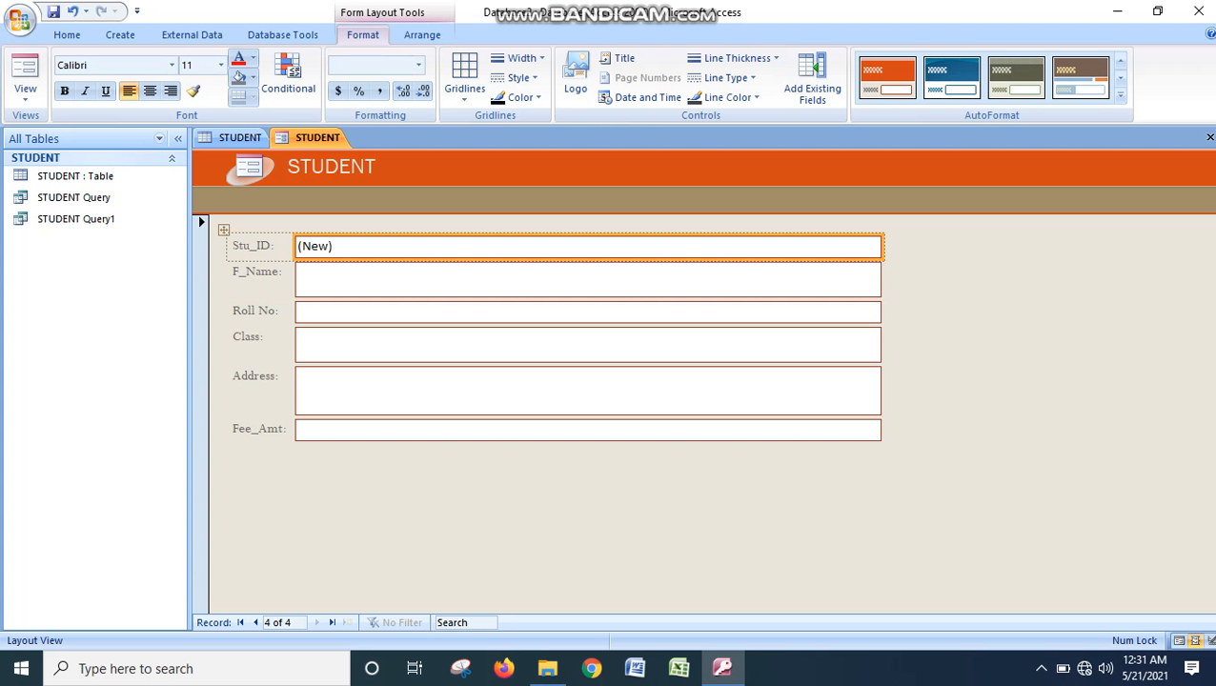
# - Close the modified STUDENT form without saving its changes
pyautogui.rightClick(305, 139)
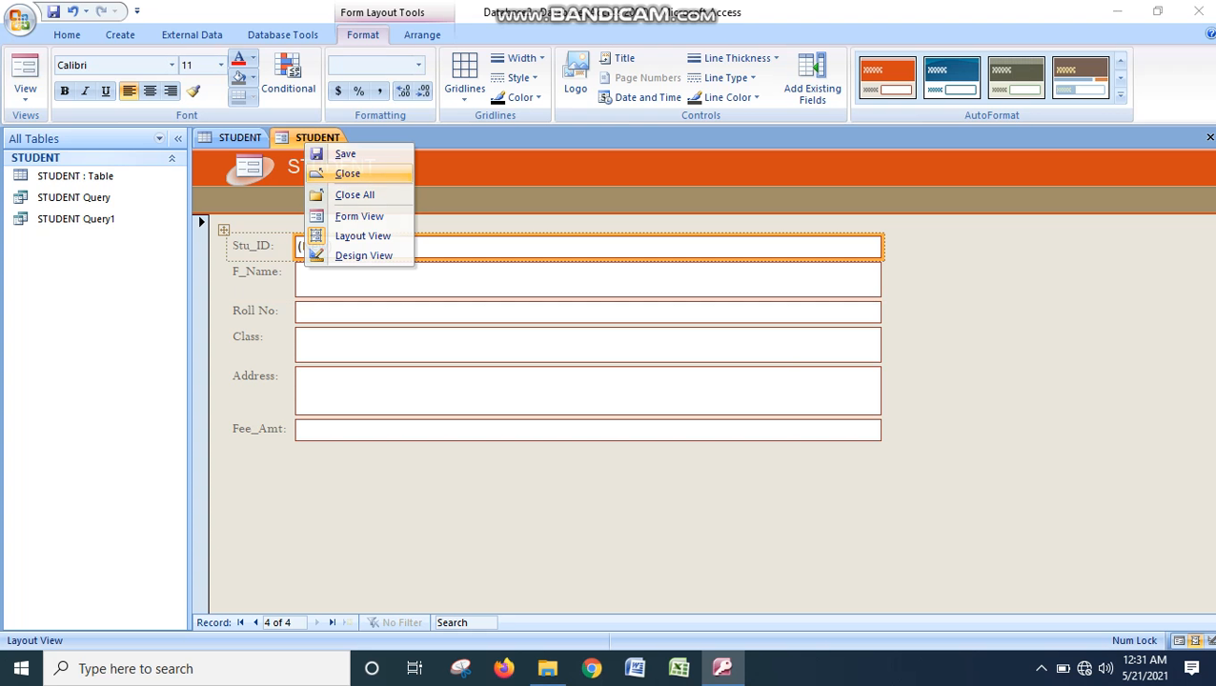
pyautogui.click(347, 173)
pyautogui.click(612, 380)
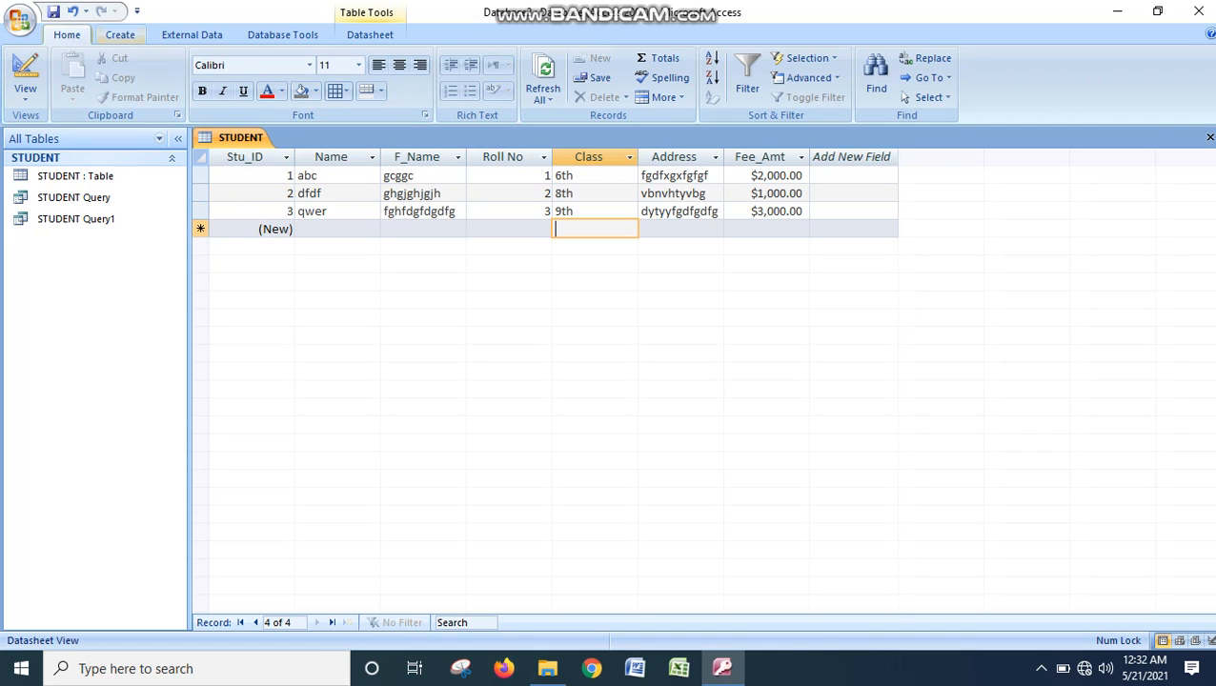
# - Create a fresh form from the STUDENT table, browse its records and go to a new blank record
pyautogui.click(120, 34)
pyautogui.click(222, 78)
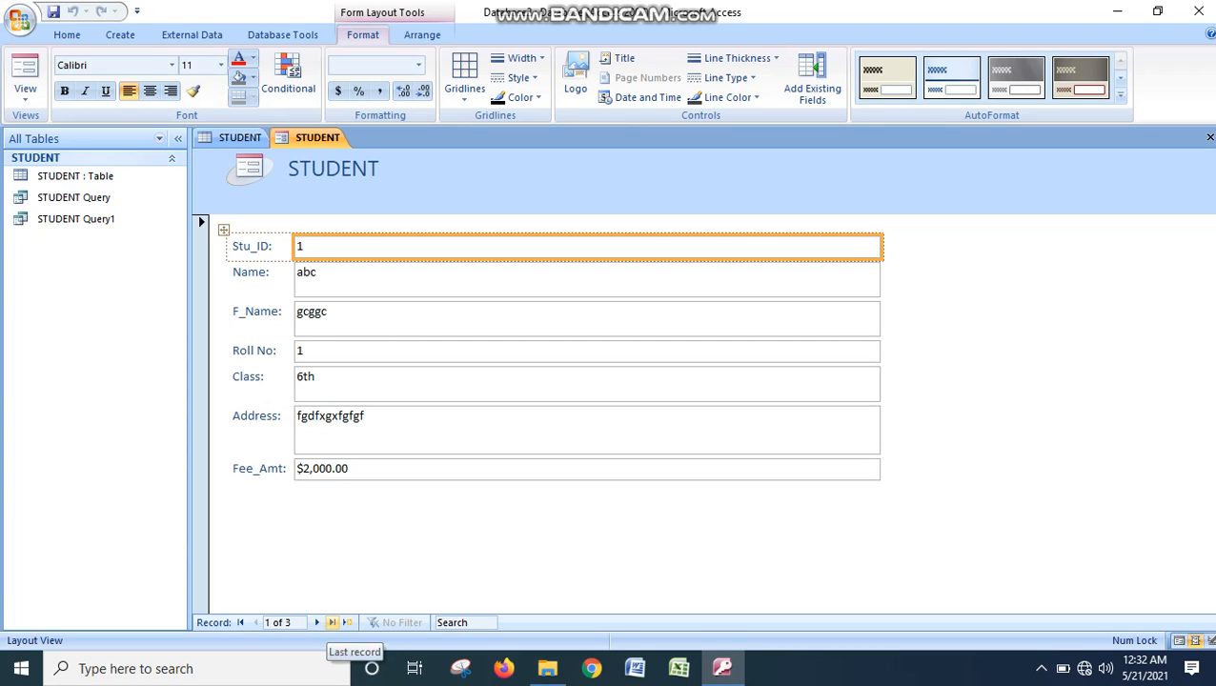
pyautogui.click(317, 622)
pyautogui.click(317, 622)
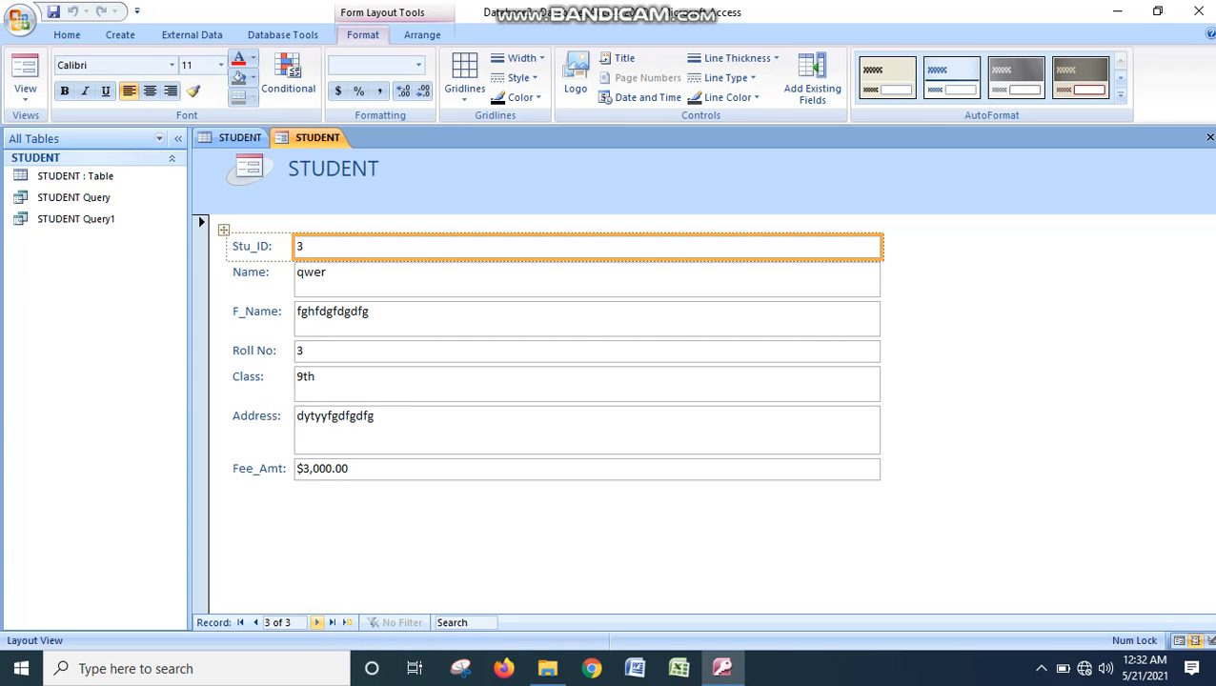
pyautogui.click(347, 622)
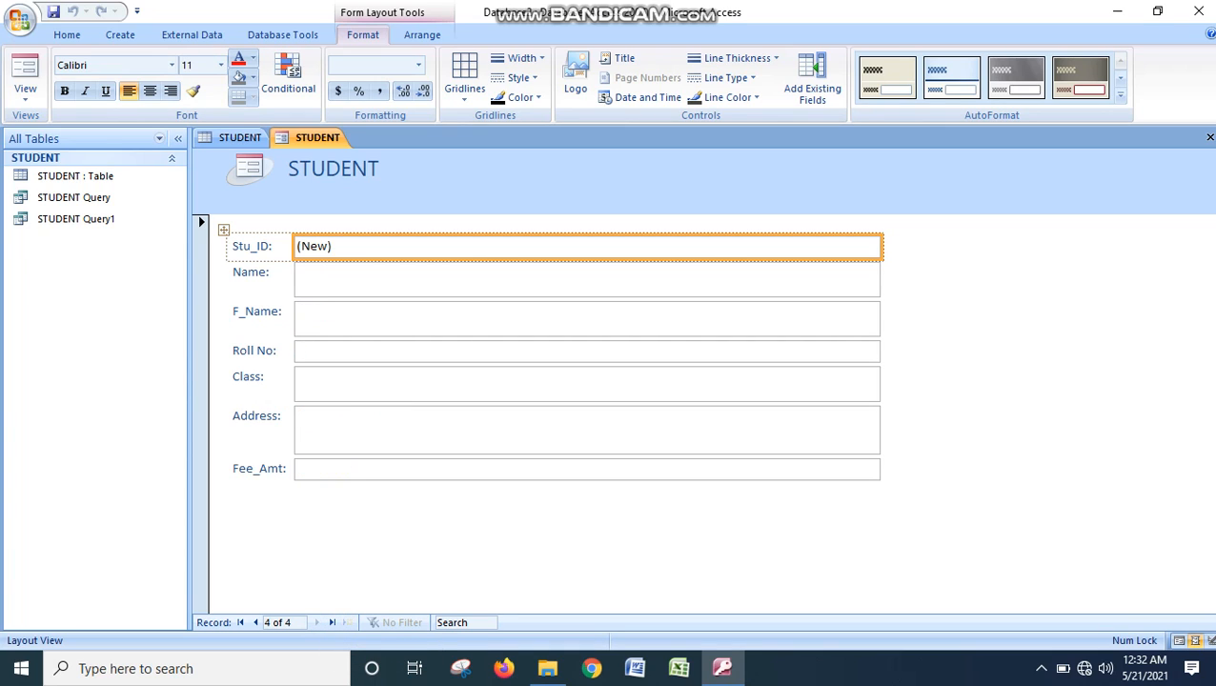
pyautogui.click(587, 280)
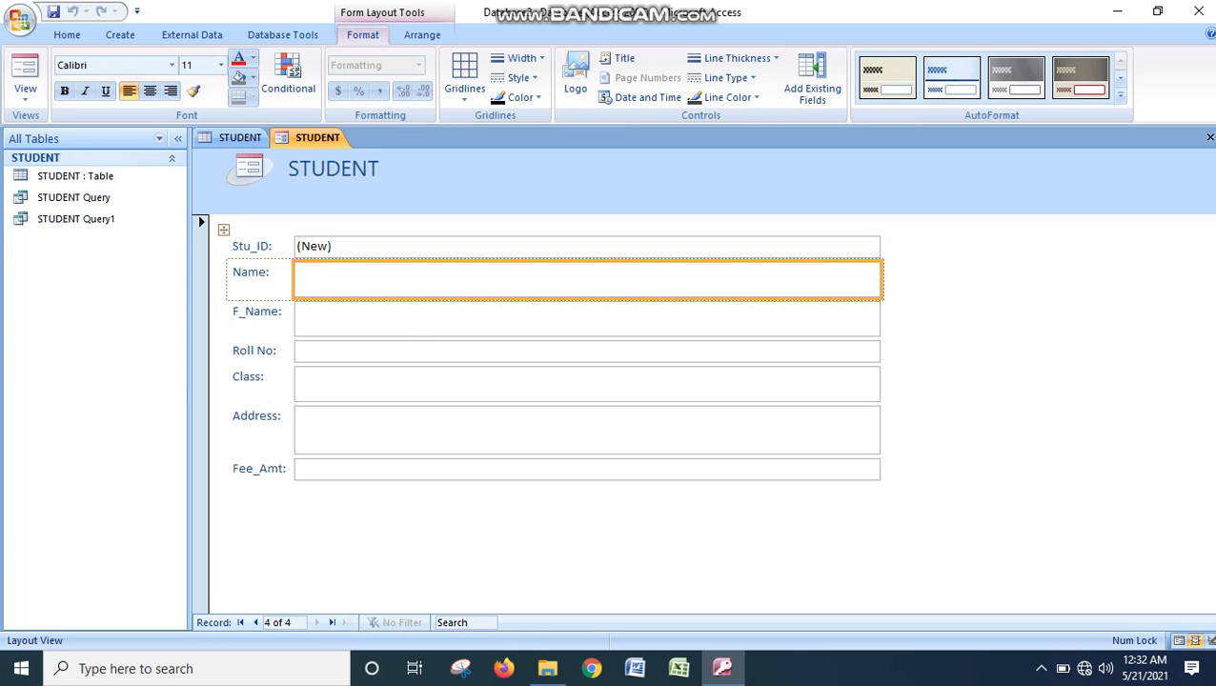
pyautogui.rightClick(399, 274)
pyautogui.press('Escape')
pyautogui.click(400, 319)
pyautogui.click(400, 279)
pyautogui.click(400, 247)
pyautogui.click(400, 279)
pyautogui.click(224, 230)
pyautogui.click(400, 279)
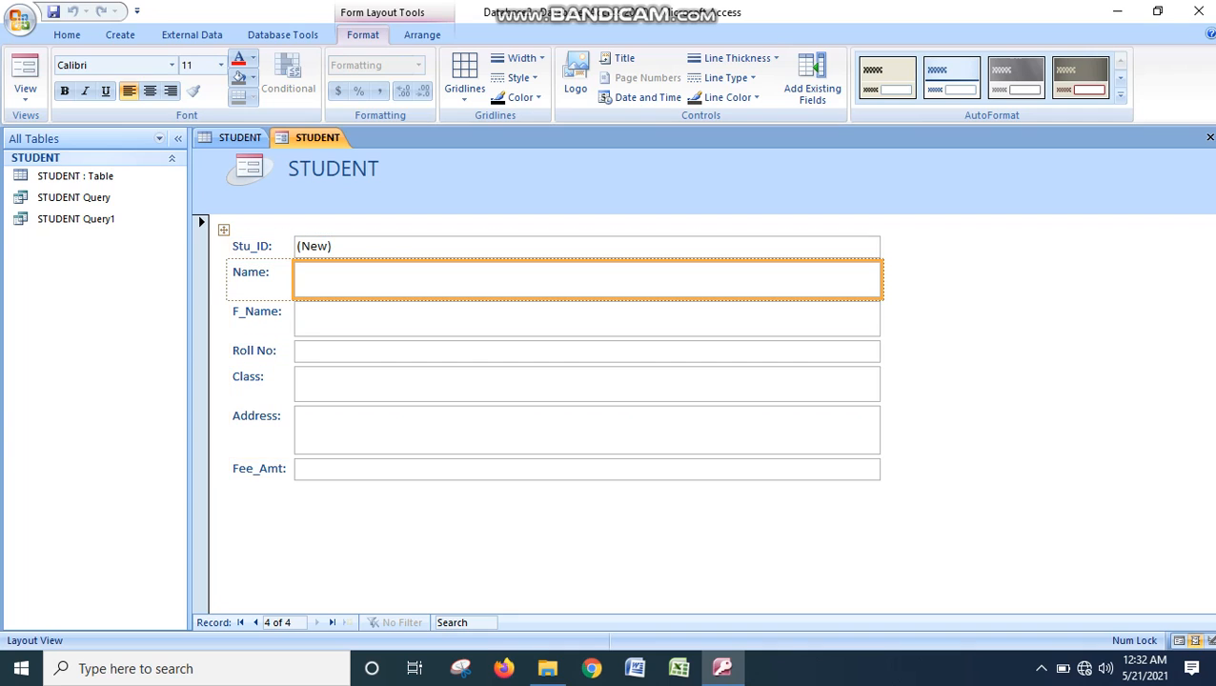
pyautogui.click(401, 320)
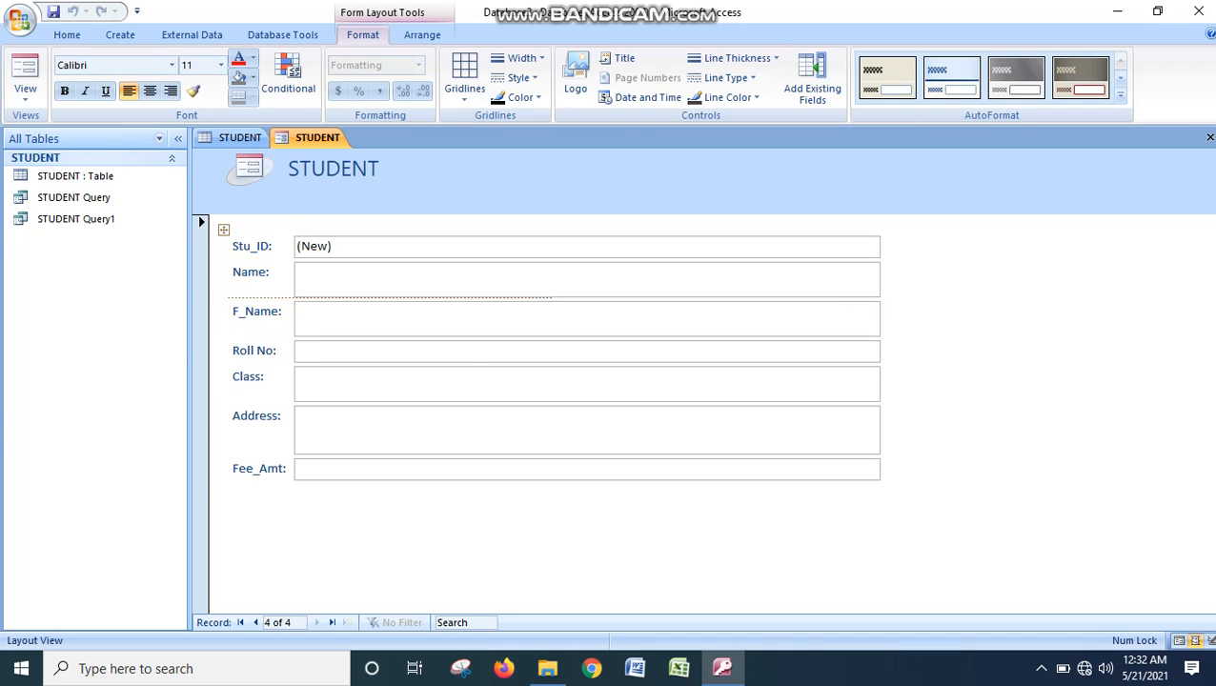
pyautogui.click(401, 279)
pyautogui.click(224, 230)
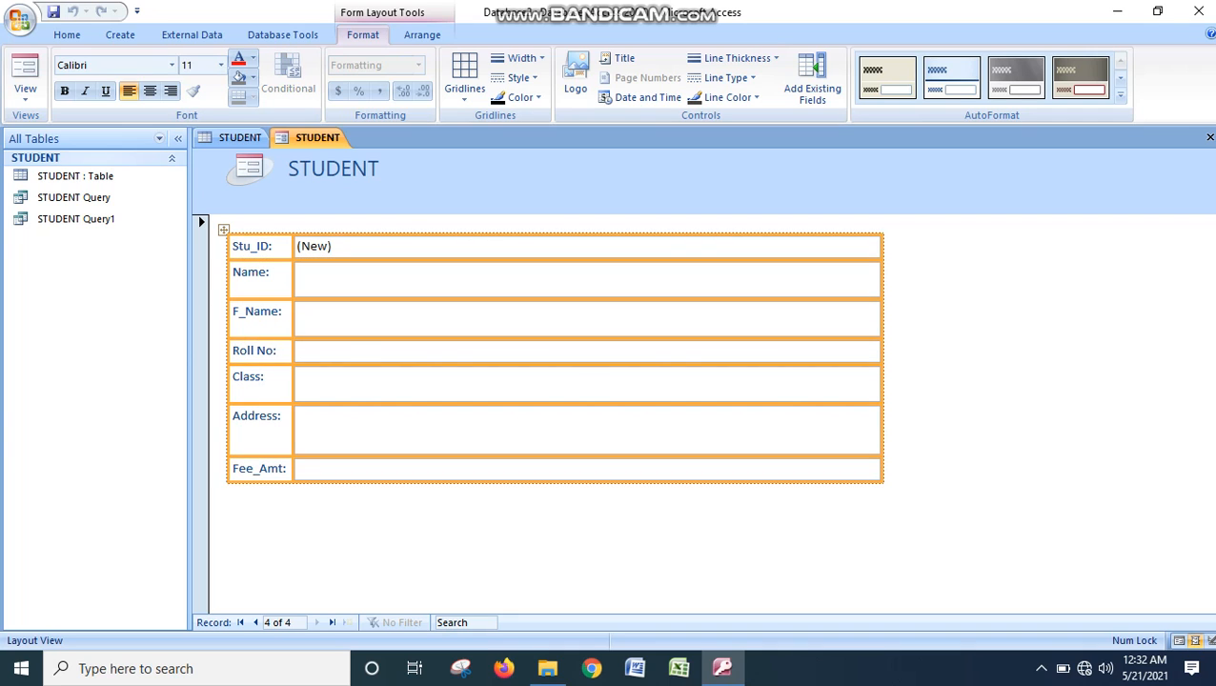
pyautogui.click(341, 278)
pyautogui.rightClick(340, 278)
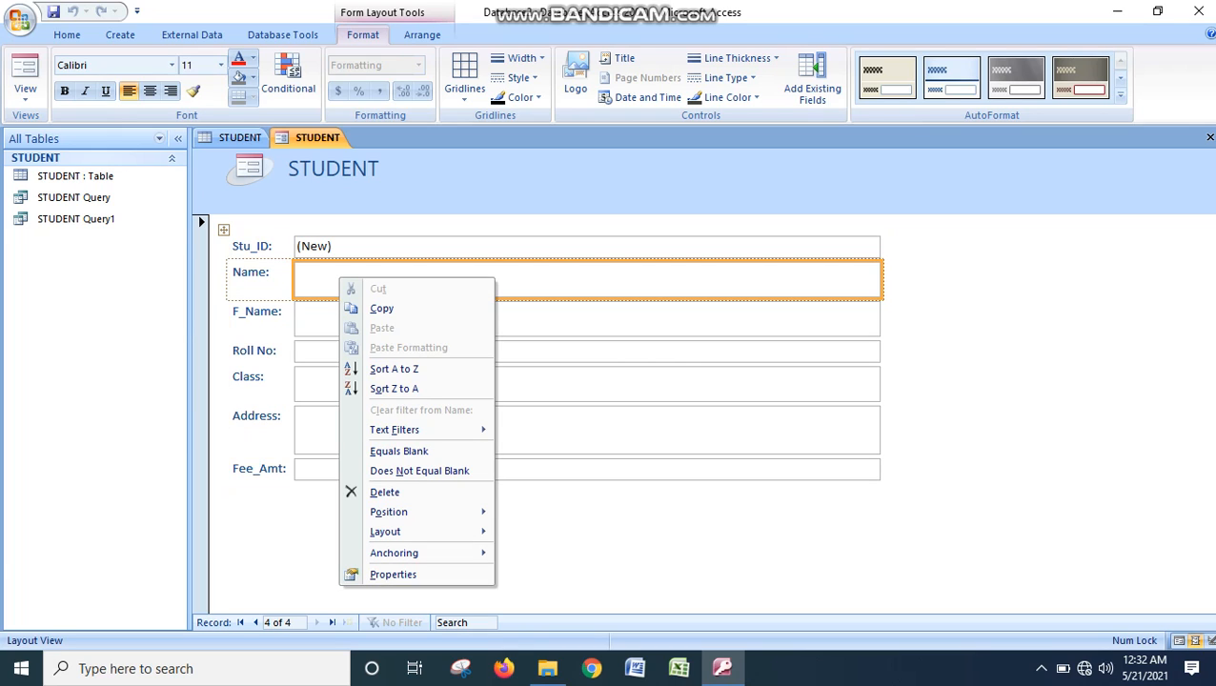
pyautogui.press('Escape')
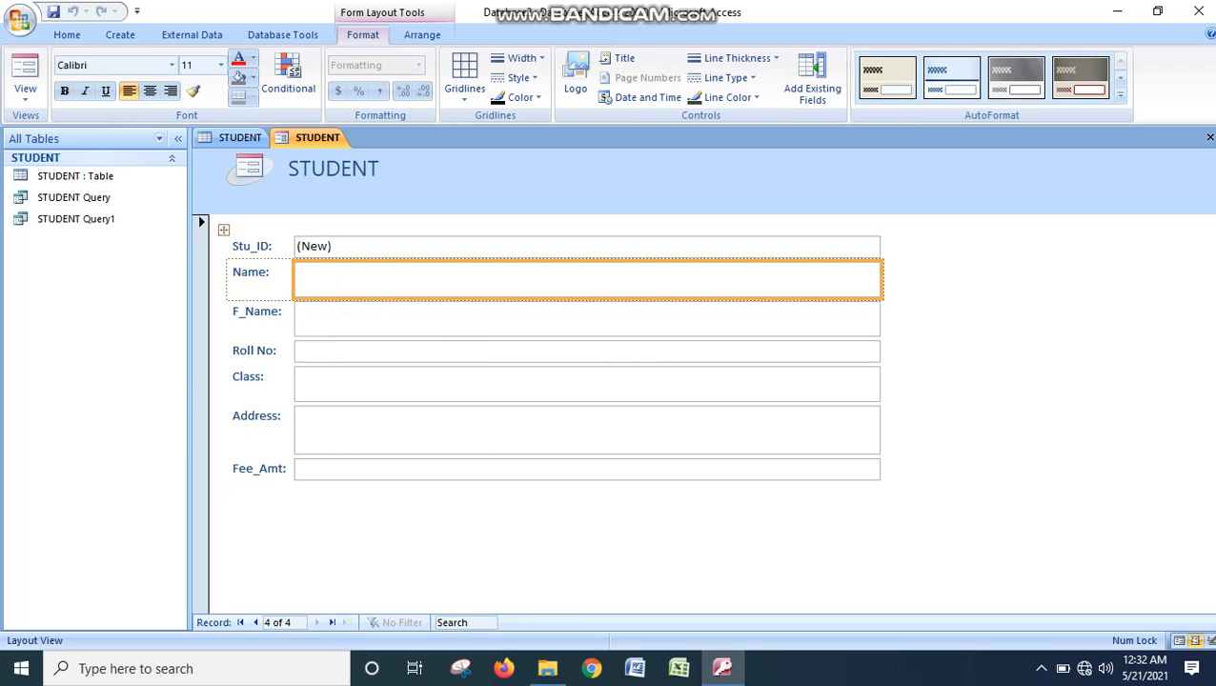
pyautogui.click(400, 319)
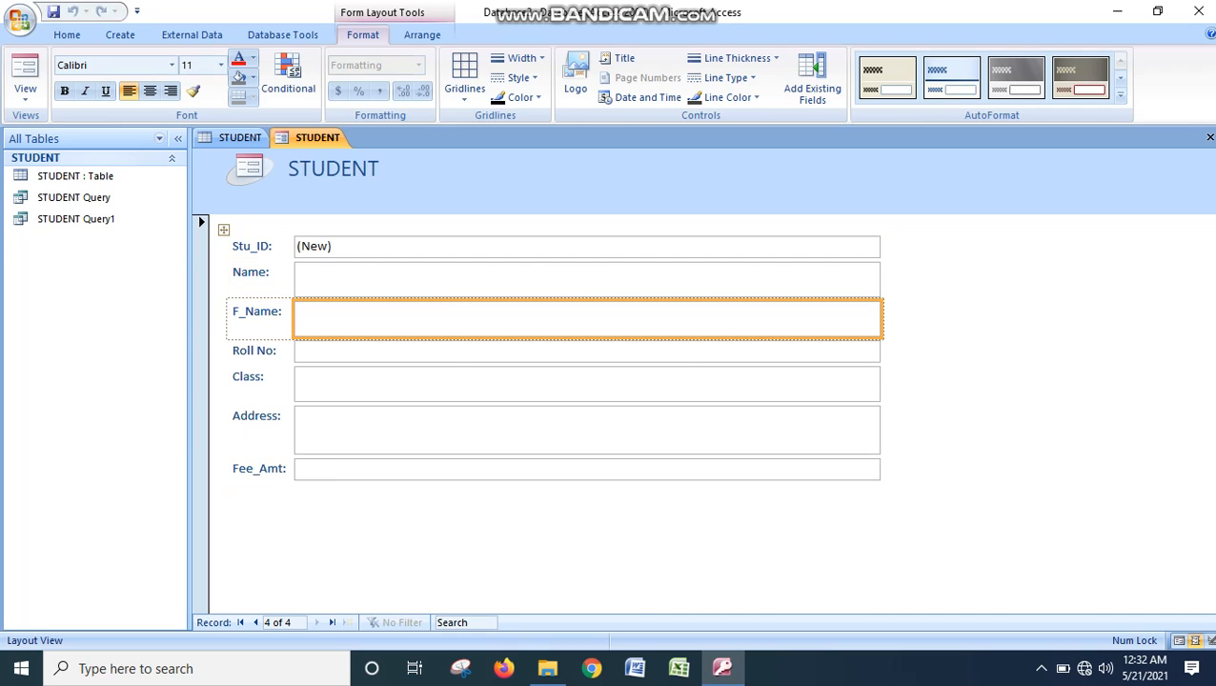
pyautogui.click(400, 352)
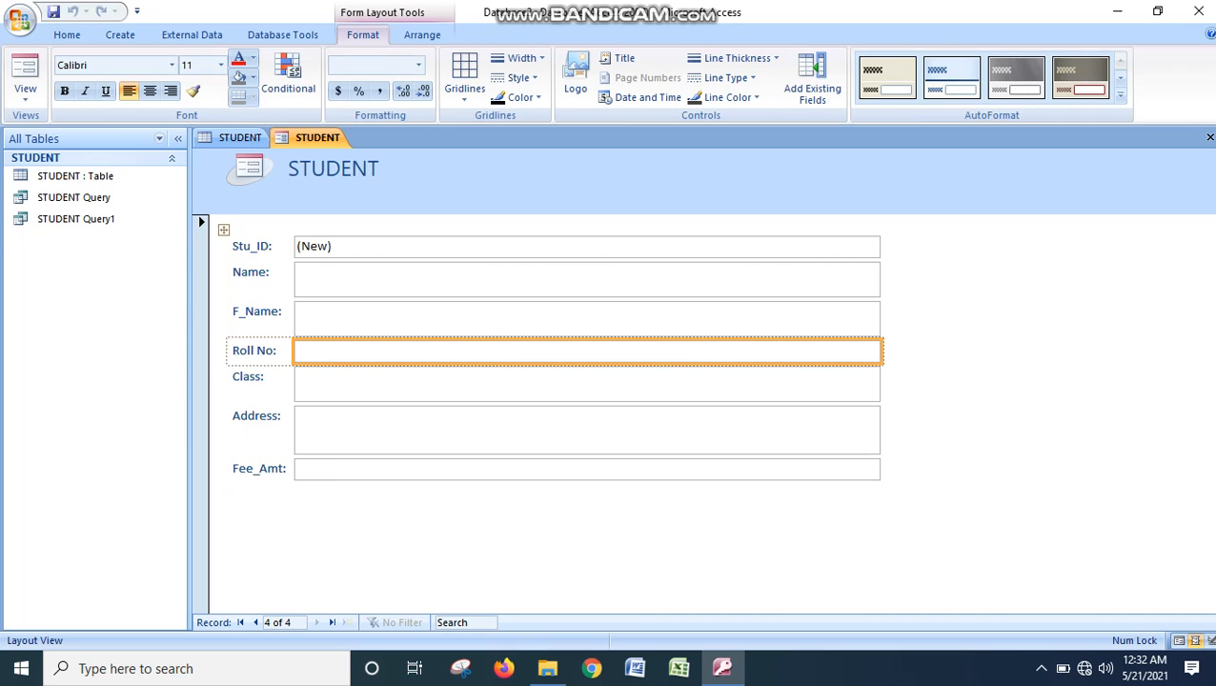
pyautogui.click(400, 279)
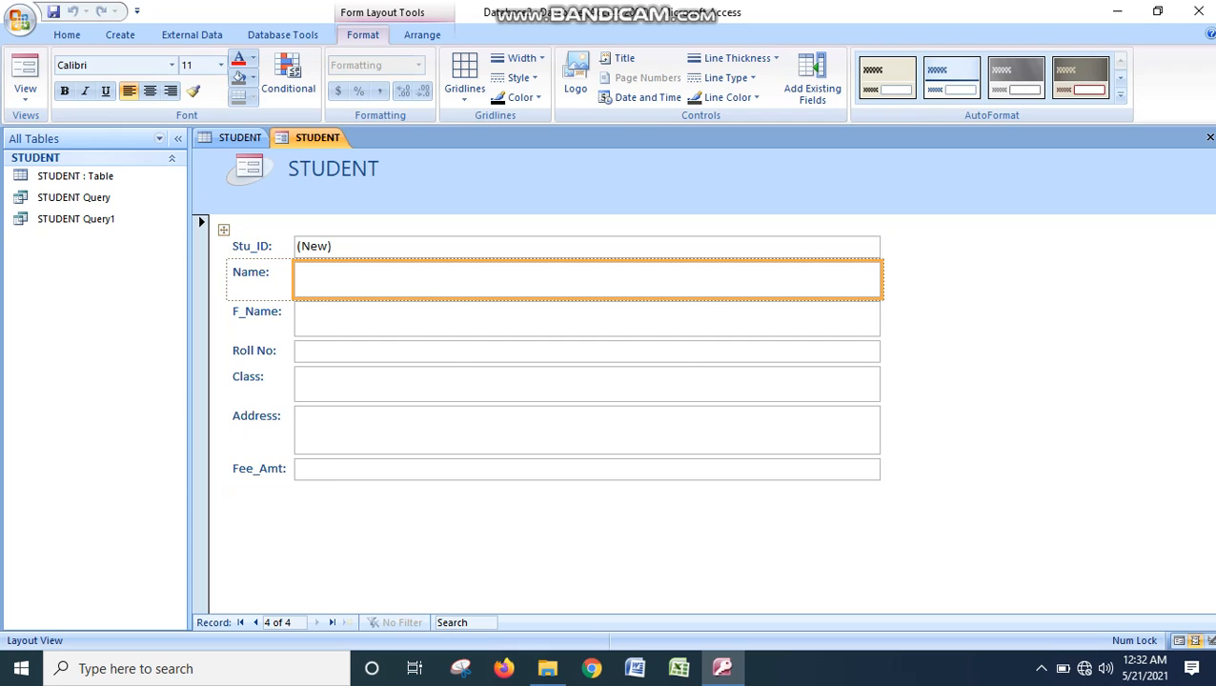
pyautogui.rightClick(349, 278)
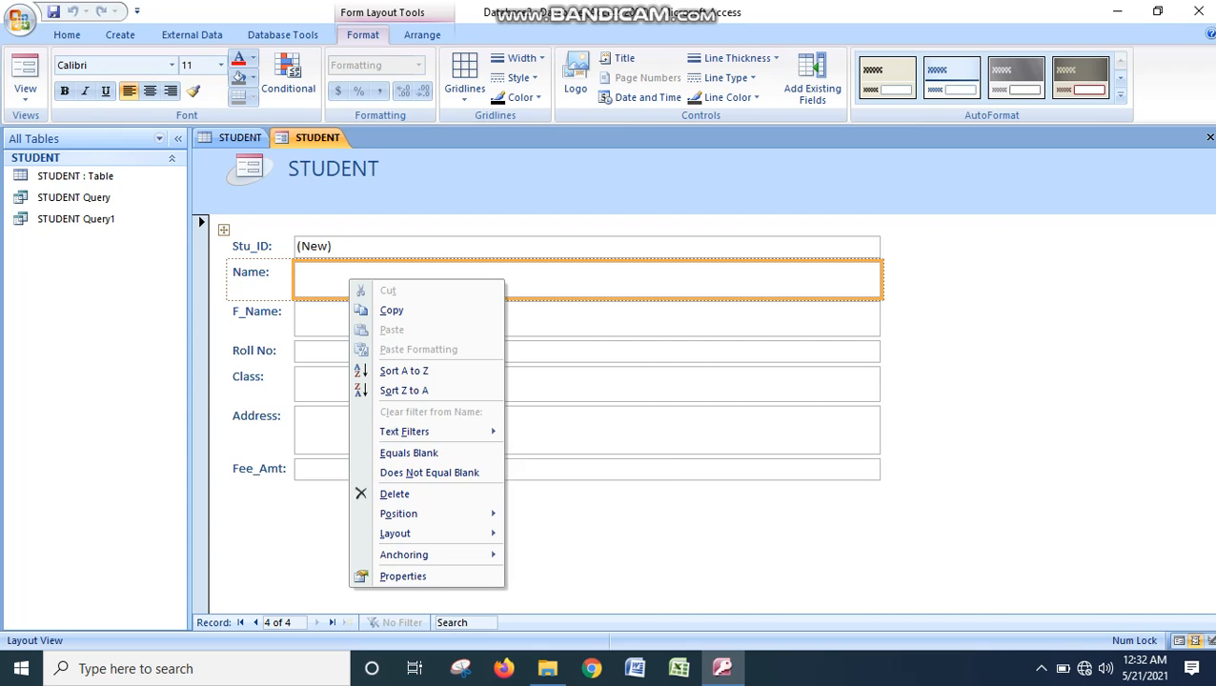
pyautogui.click(314, 274)
pyautogui.rightClick(314, 273)
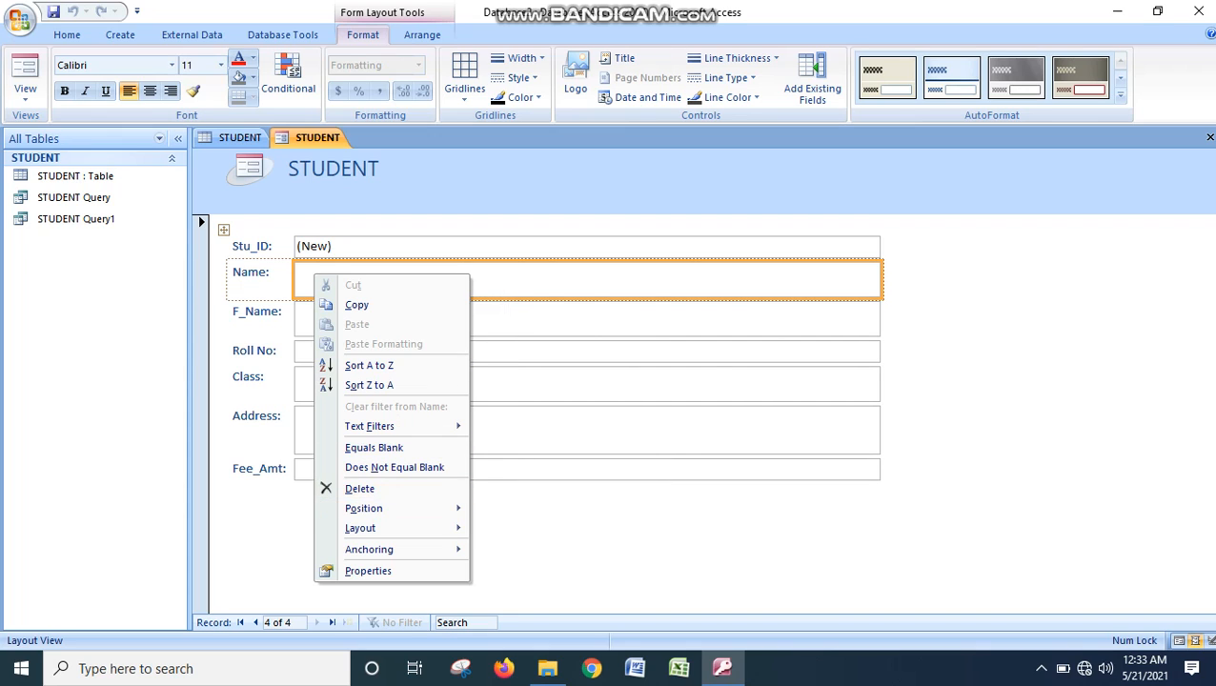
pyautogui.press('Escape')
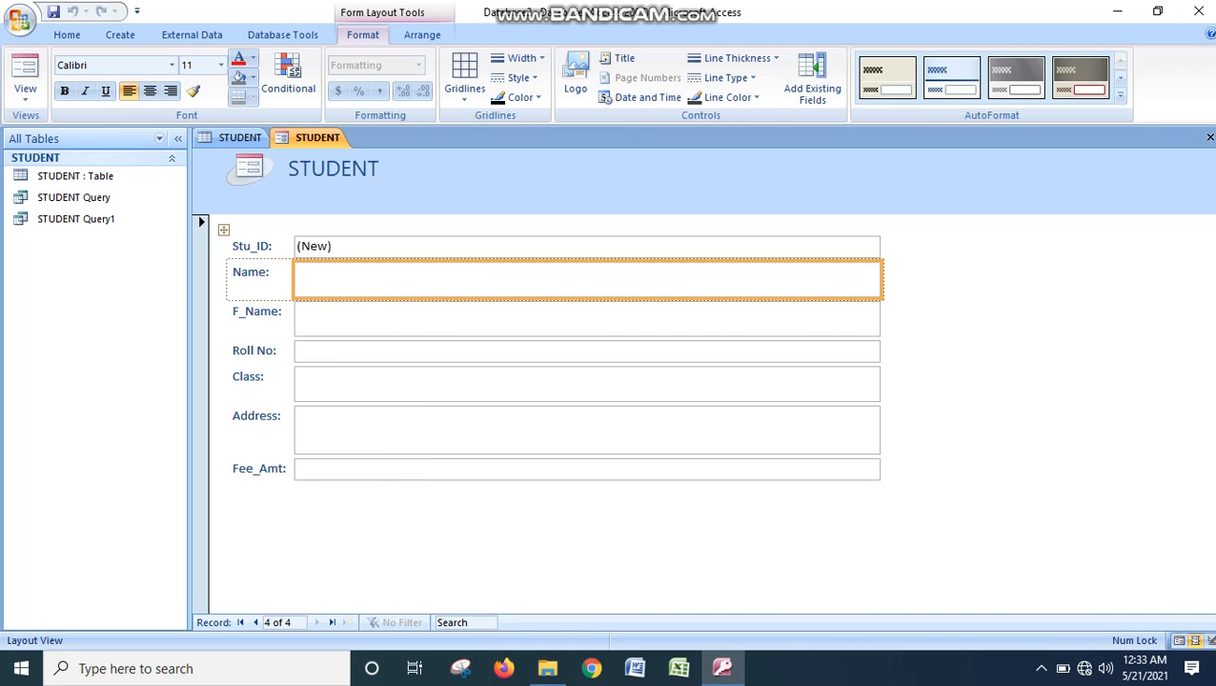
pyautogui.click(224, 230)
pyautogui.click(319, 279)
pyautogui.rightClick(319, 279)
pyautogui.press('Escape')
pyautogui.click(329, 247)
pyautogui.click(329, 279)
pyautogui.click(587, 431)
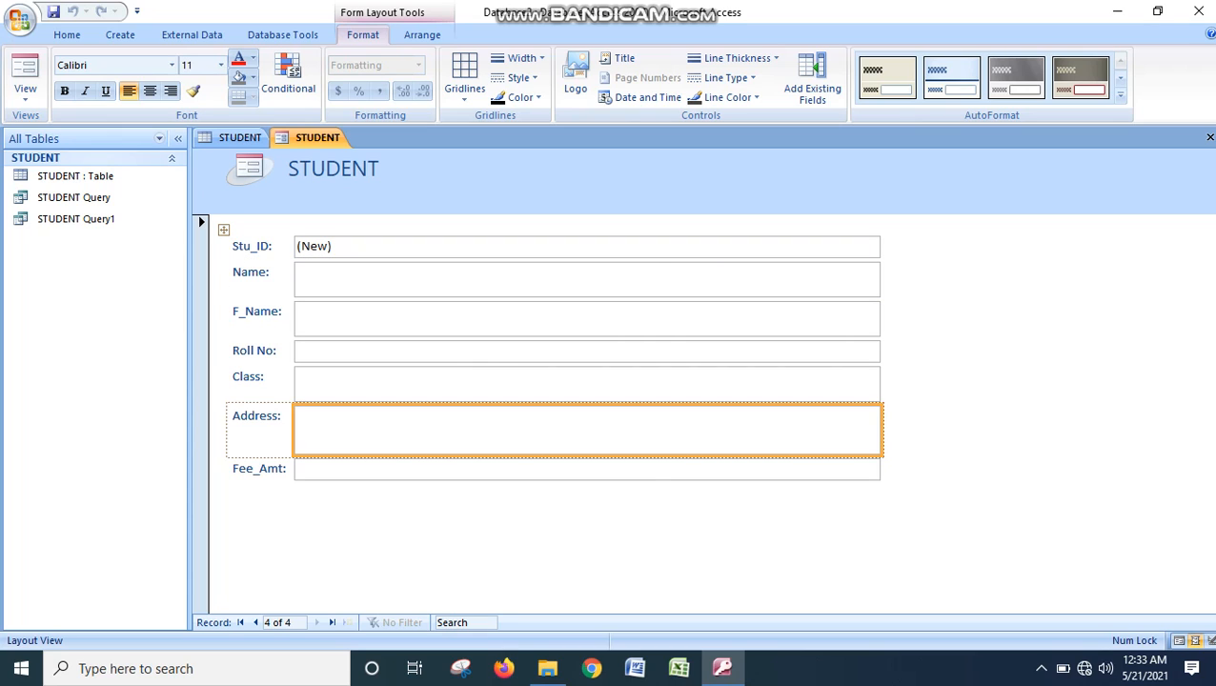
pyautogui.click(587, 469)
pyautogui.click(587, 279)
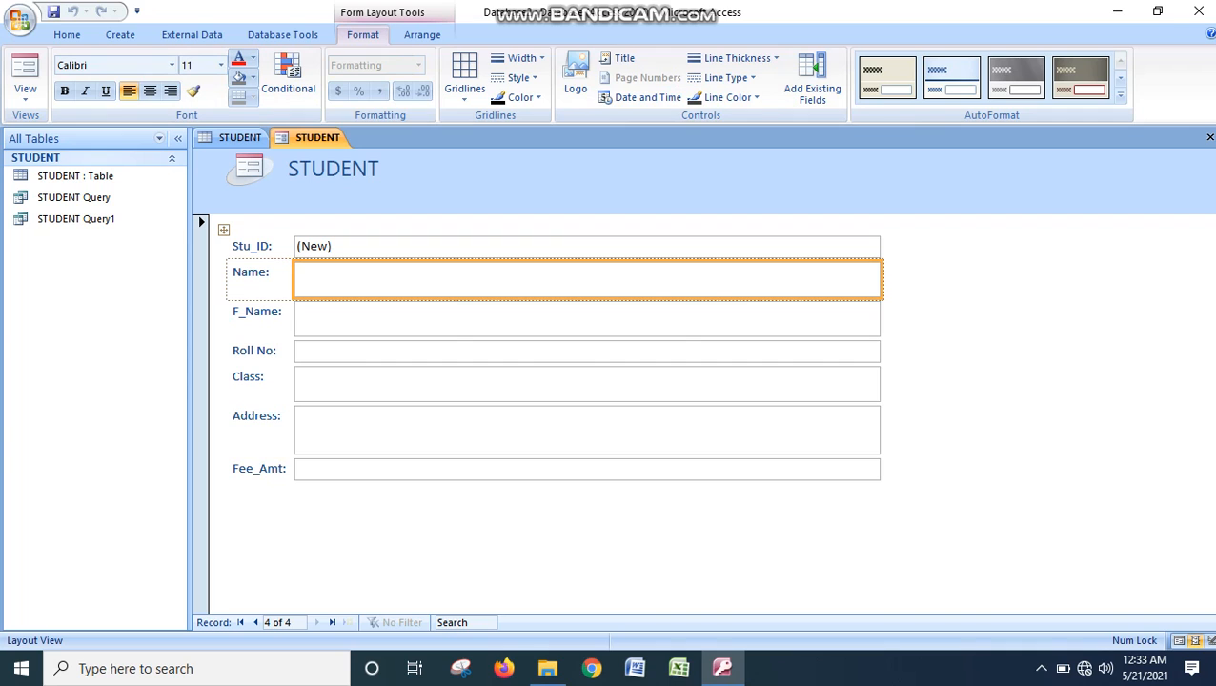
pyautogui.rightClick(432, 280)
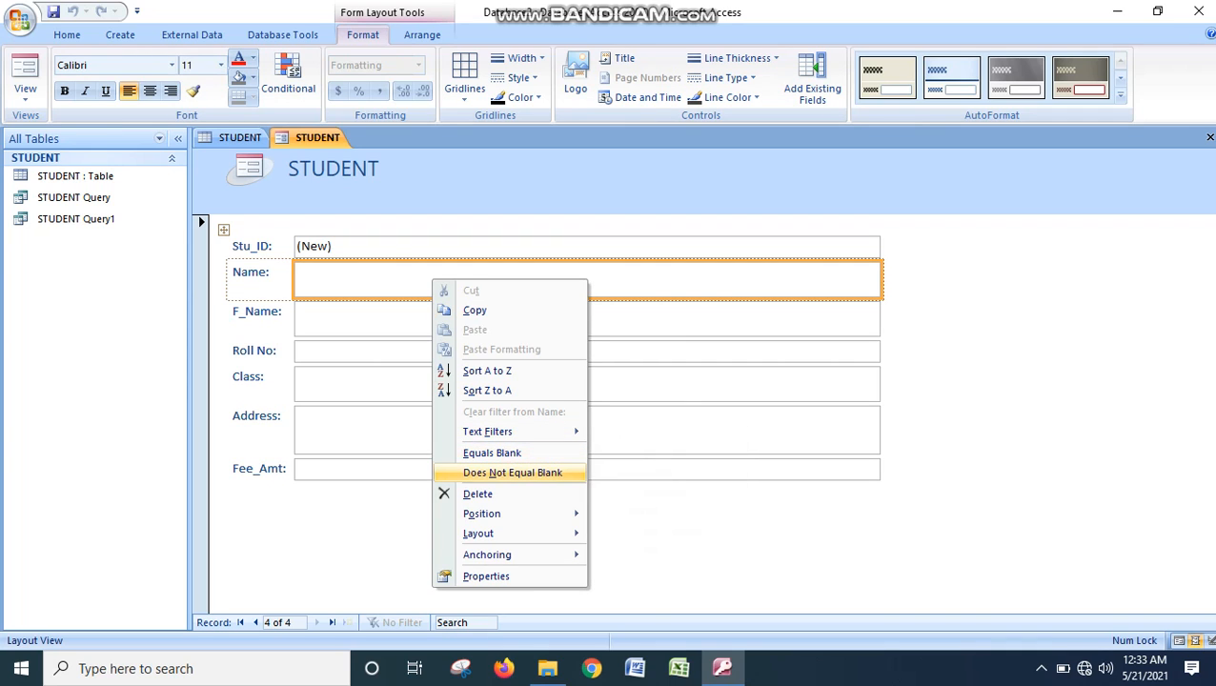
pyautogui.press('Escape')
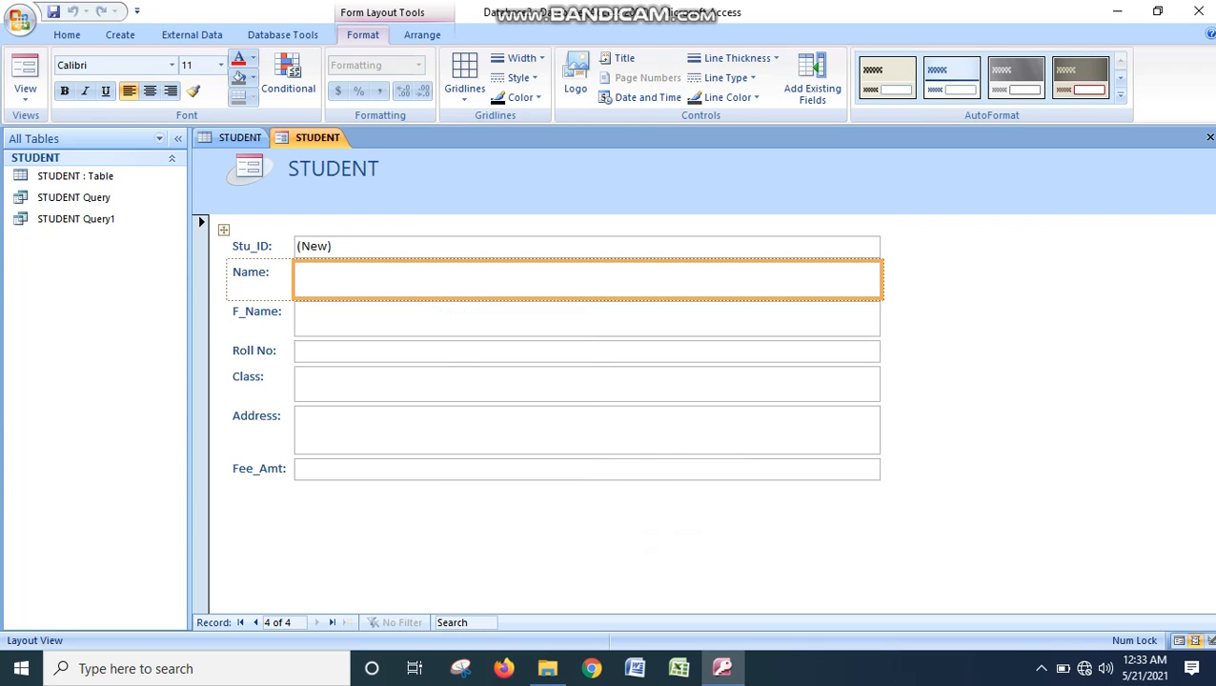
pyautogui.click(586, 319)
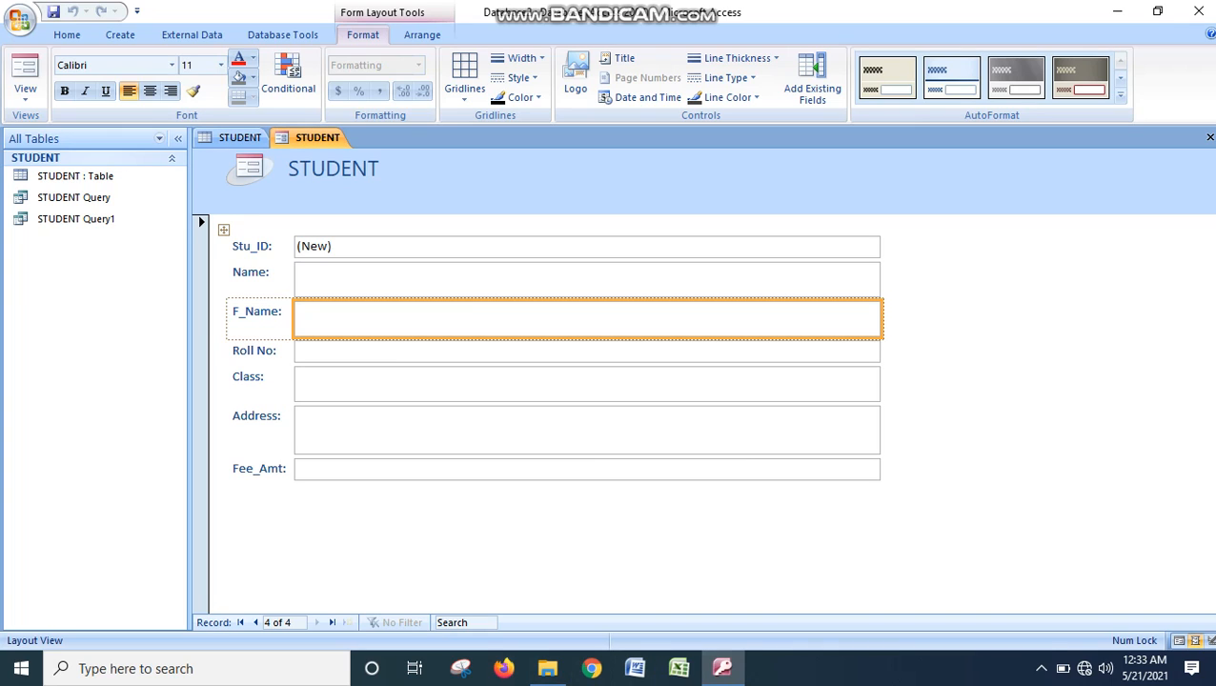
pyautogui.click(1041, 668)
pyautogui.click(1023, 632)
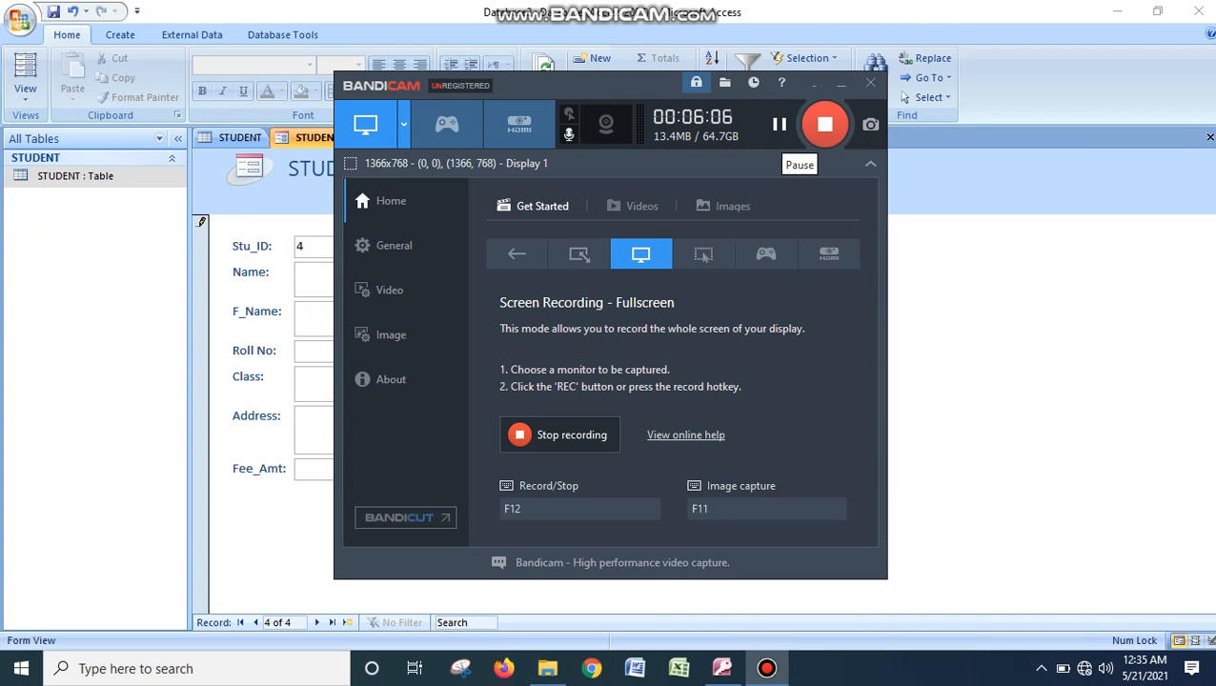
pyautogui.click(870, 83)
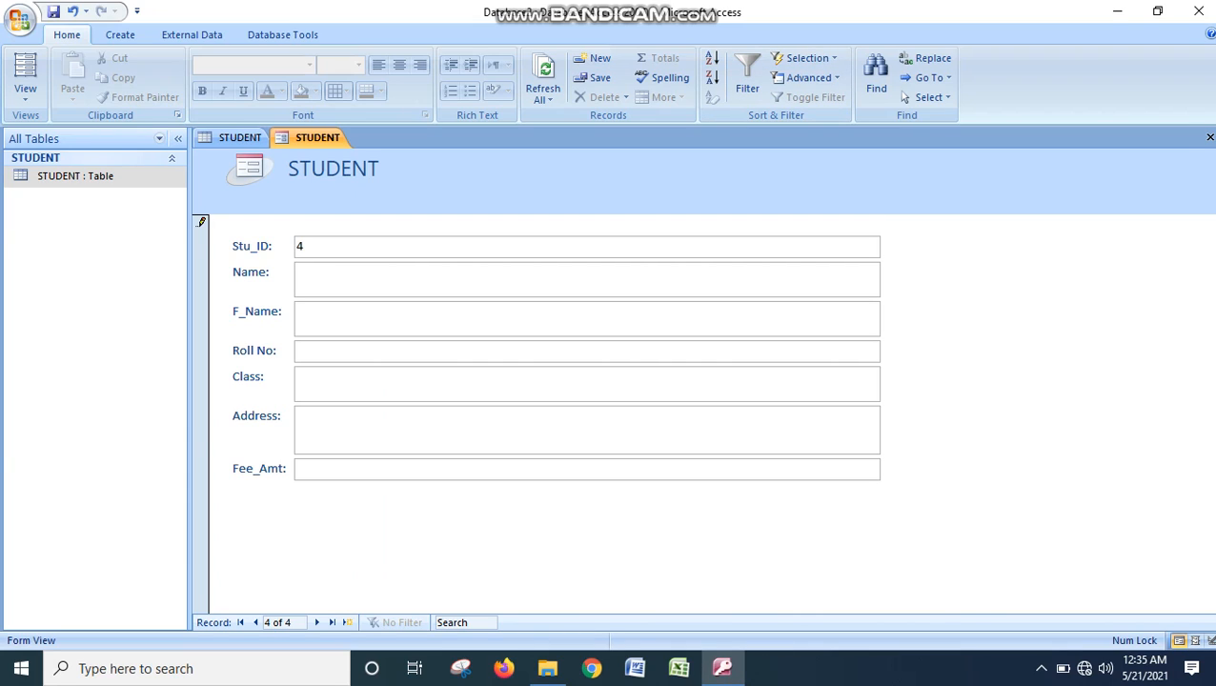
# - Fill in the new record with Name ereewrwer, F_Name rwerwrwerew, Roll No 4, Class 10th, Address ghrhhhfhdfshf and Fee_Amt 40000, and advance to a blank record
pyautogui.write('ereewrwer')
pyautogui.write('rwerwrwerew')
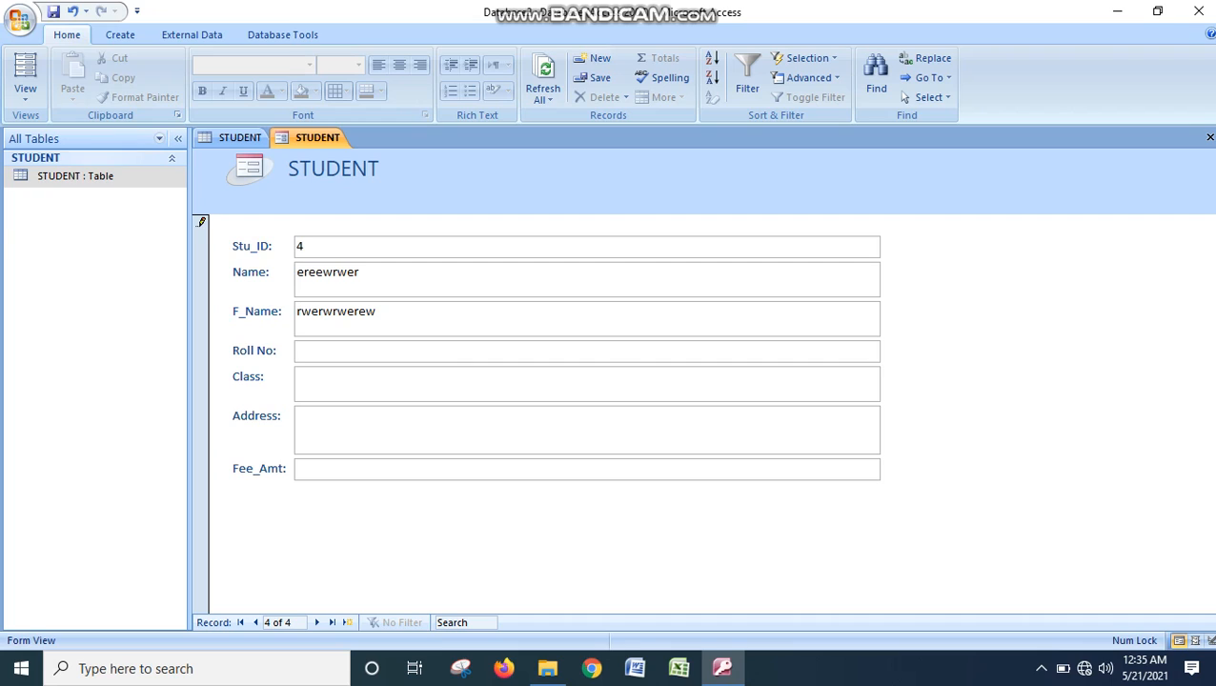
pyautogui.write('4')
pyautogui.write('10th')
pyautogui.press('Tab')
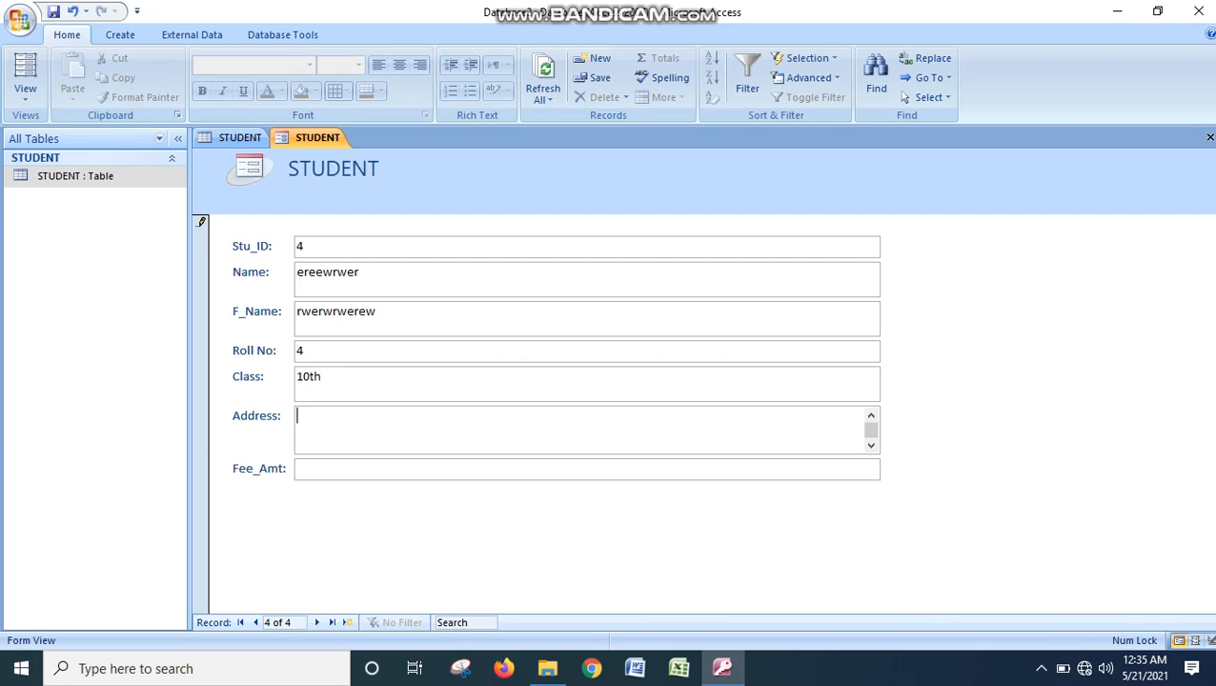
pyautogui.write('ghrhhhfhdfshf')
pyautogui.press('Tab')
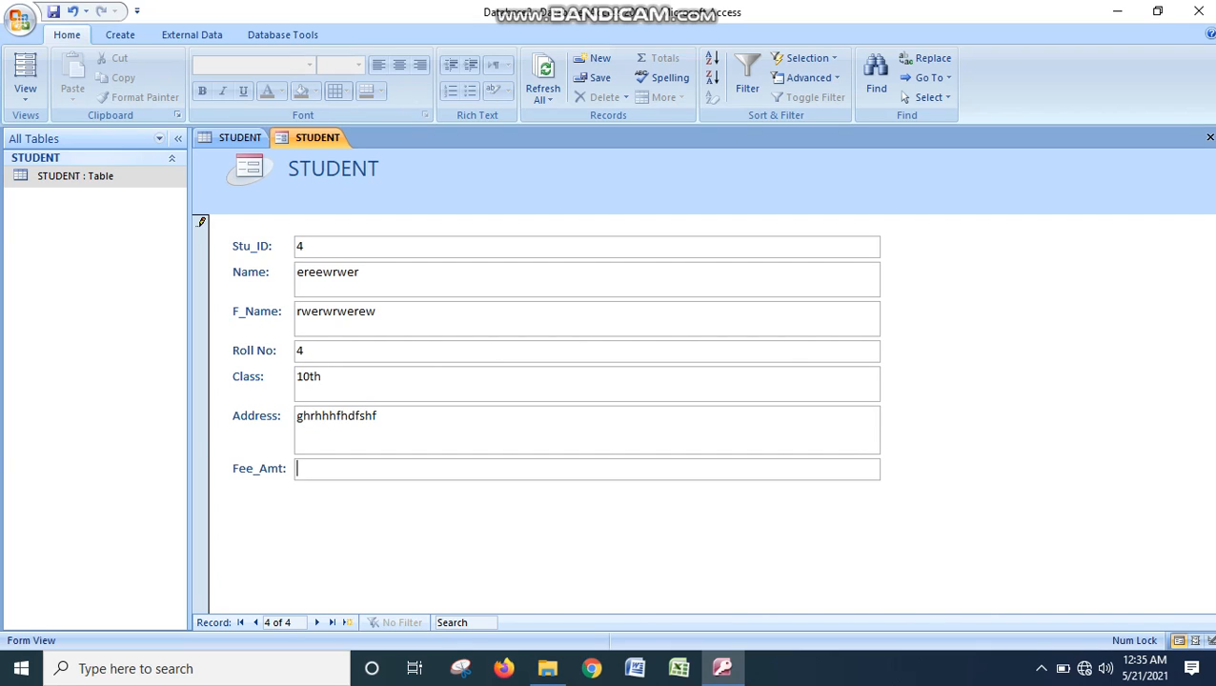
pyautogui.write('40000')
pyautogui.press('Tab')
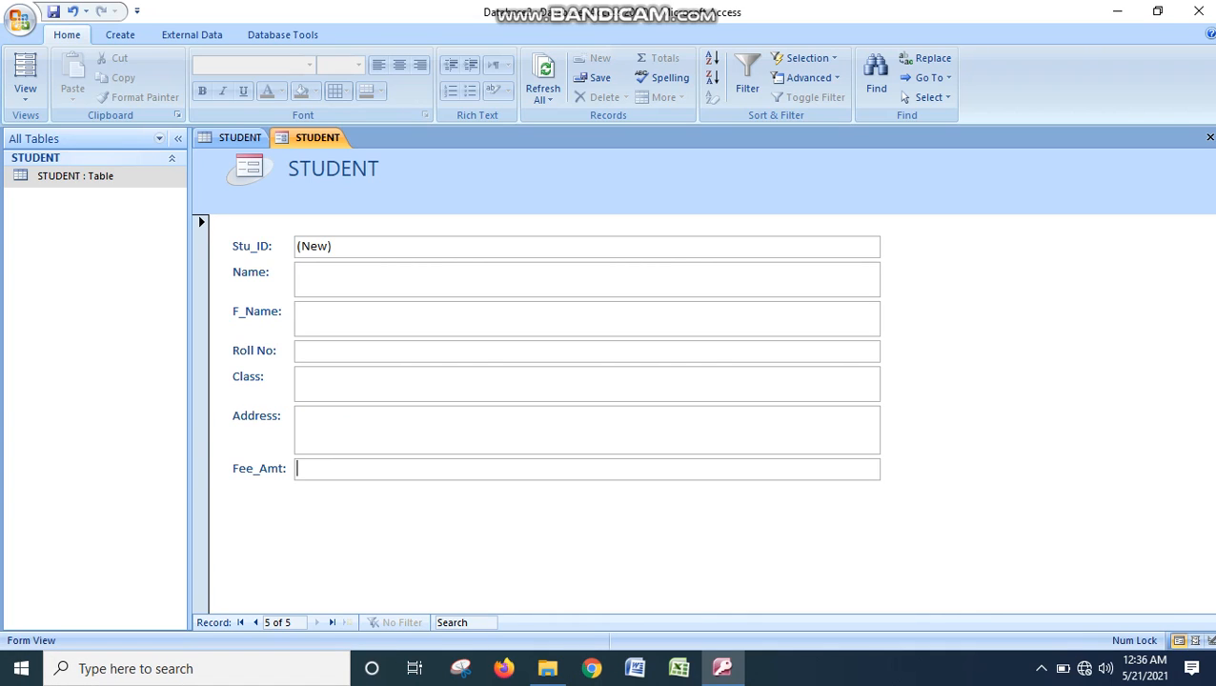
pyautogui.click(1041, 669)
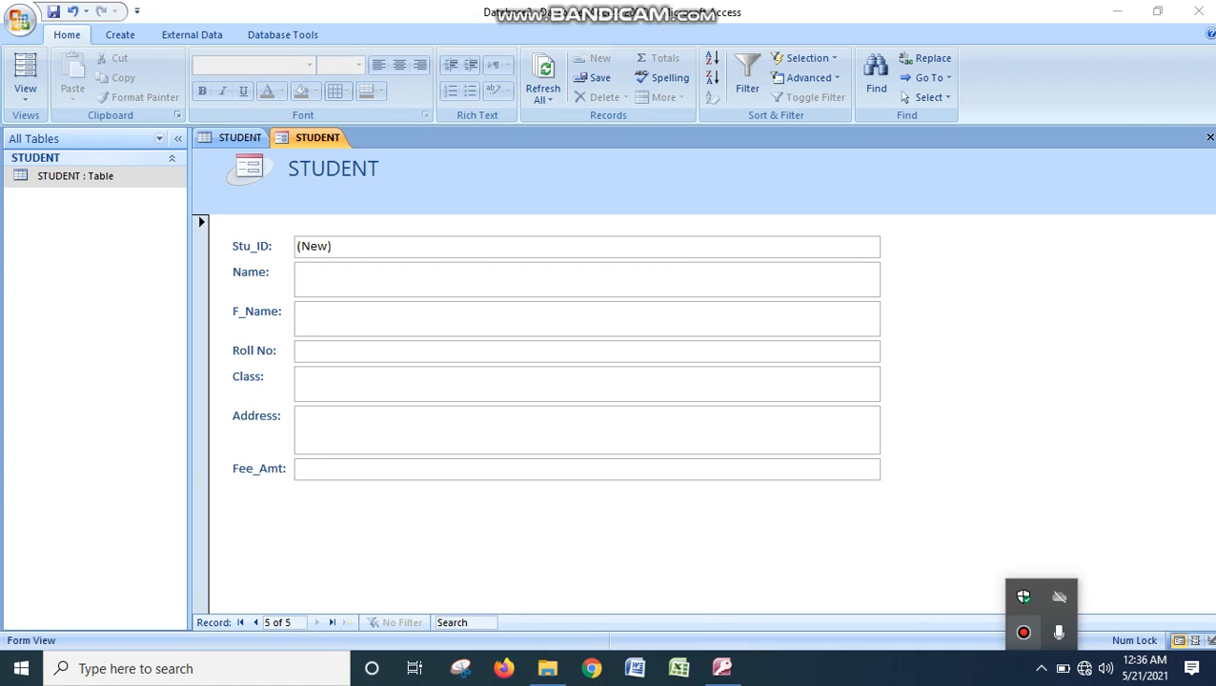
pyautogui.click(1023, 633)
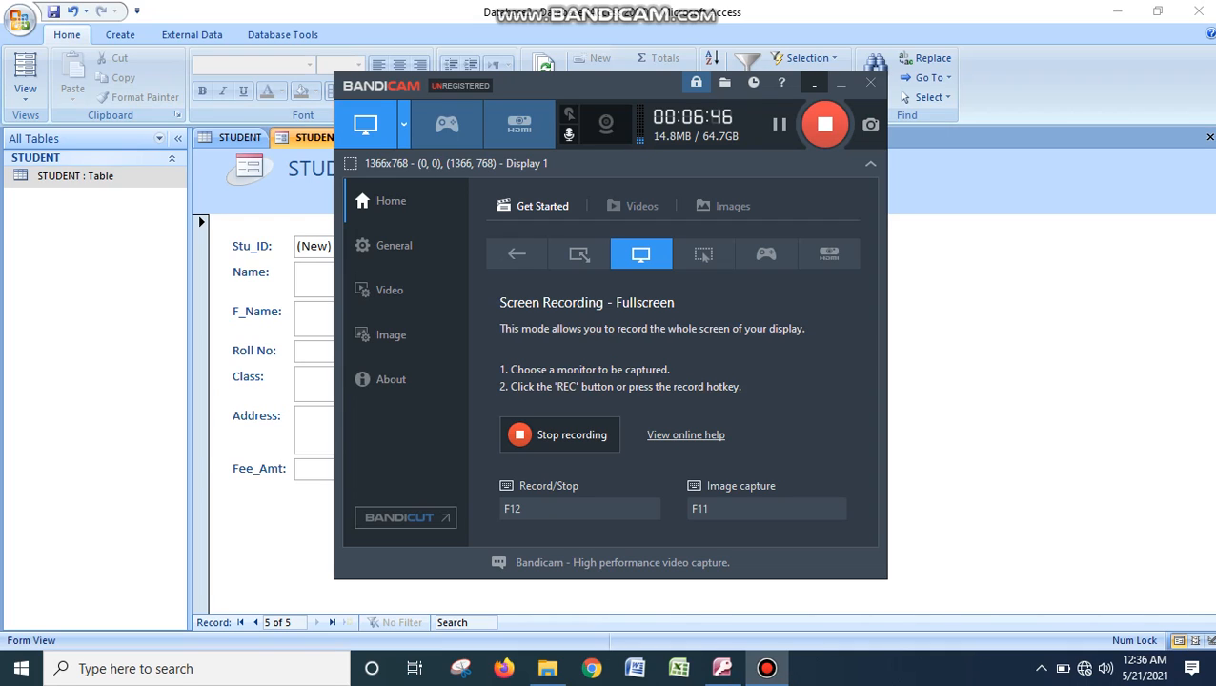
pyautogui.click(813, 84)
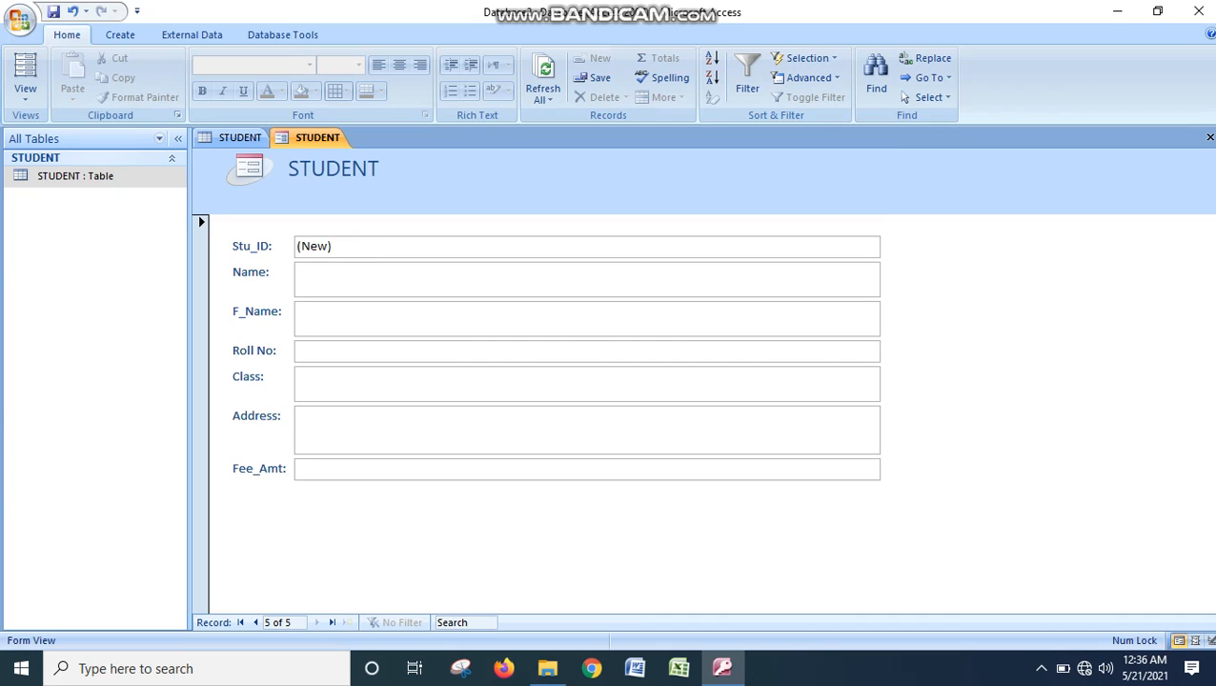
# - Fill in the blank record with Name rtertret, F_Name fgdghgdhgfh, Roll No 5, Class 11th, Address srgdffcbcvcgcgjgjn and Fee_Amt 6000
pyautogui.write('rtertret')
pyautogui.press('Tab')
pyautogui.write('fgdghgdhgf')
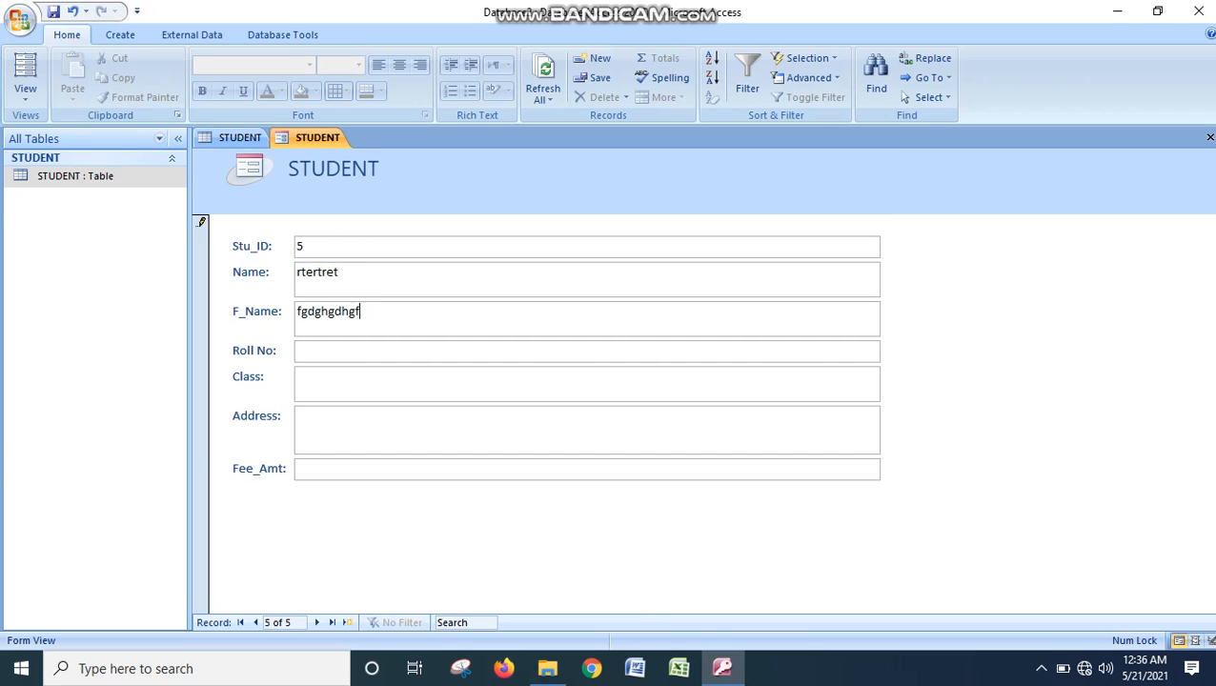
pyautogui.write('h')
pyautogui.press('Tab')
pyautogui.write('511th')
pyautogui.press('Tab')
pyautogui.write('srgdffcbcvcgcjgjn')
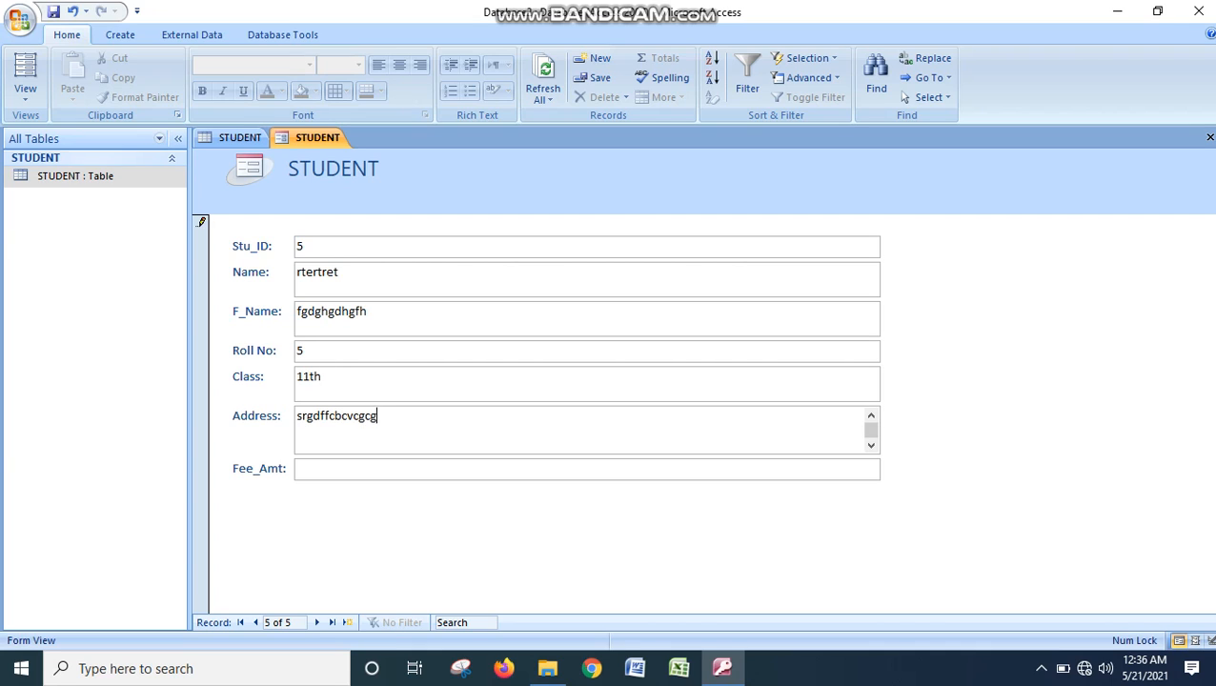
pyautogui.press('Tab')
pyautogui.write('60000')
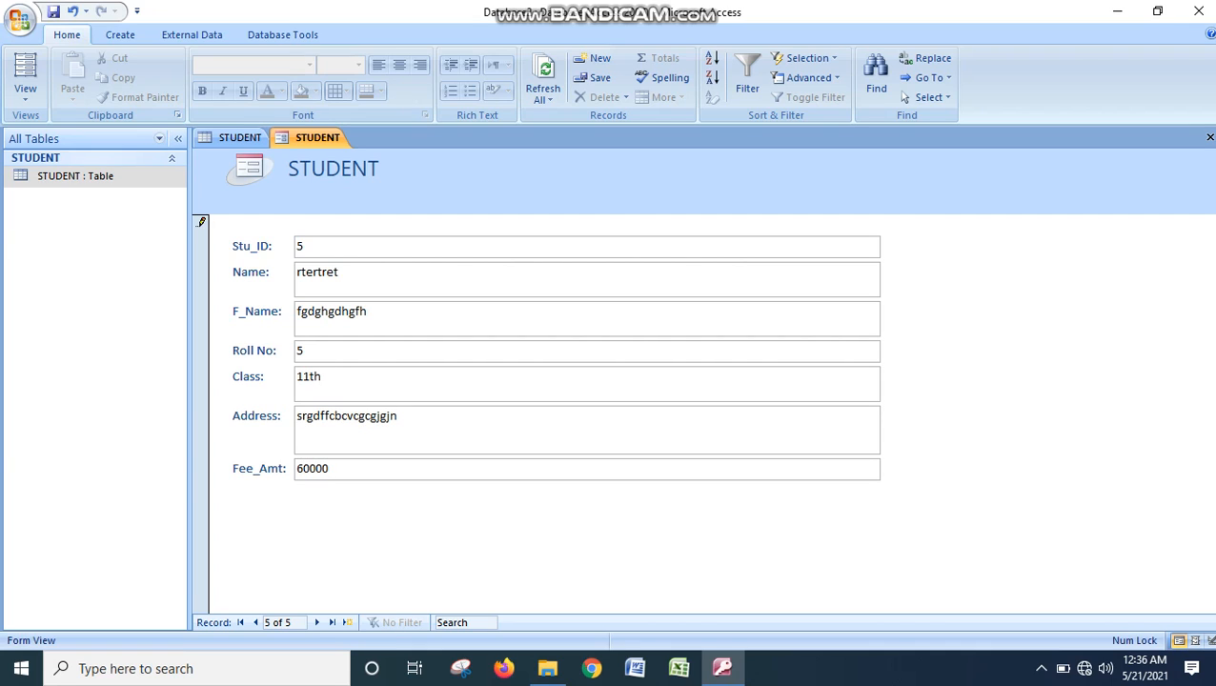
pyautogui.press('BackSpace')
# - Save the form under the name STUDENT and refresh the records in the STUDENT table's datasheet
pyautogui.hotkey('ctrl', 's')
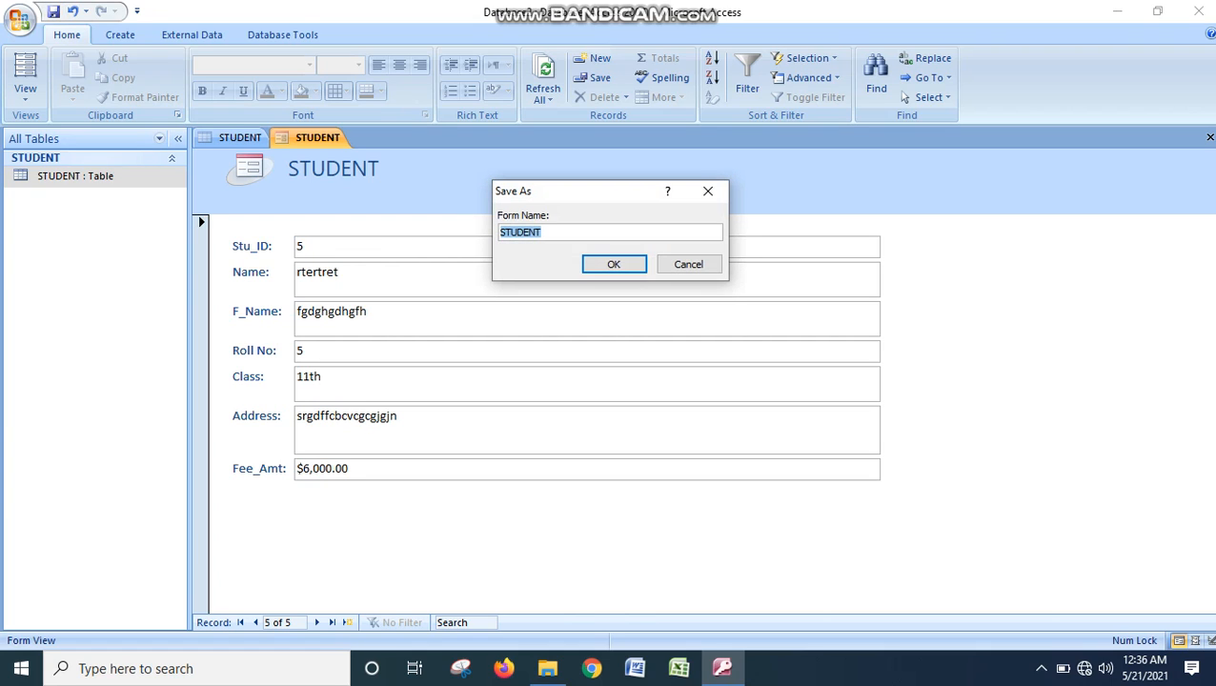
pyautogui.press('Return')
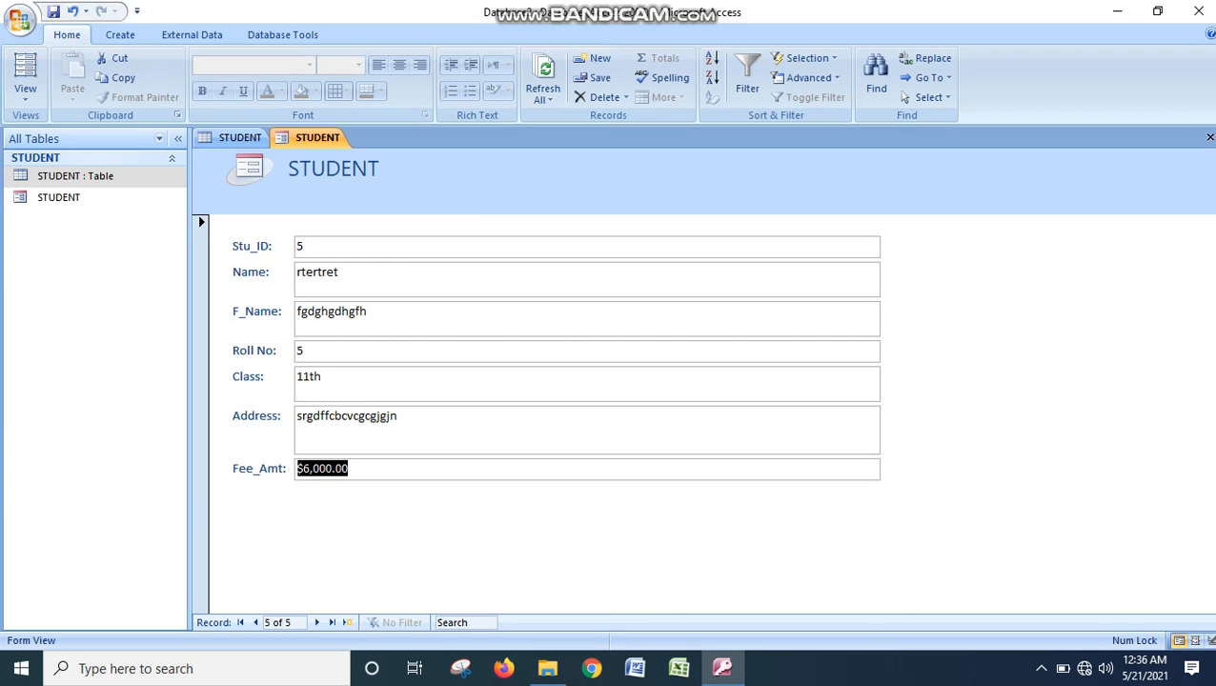
pyautogui.click(239, 137)
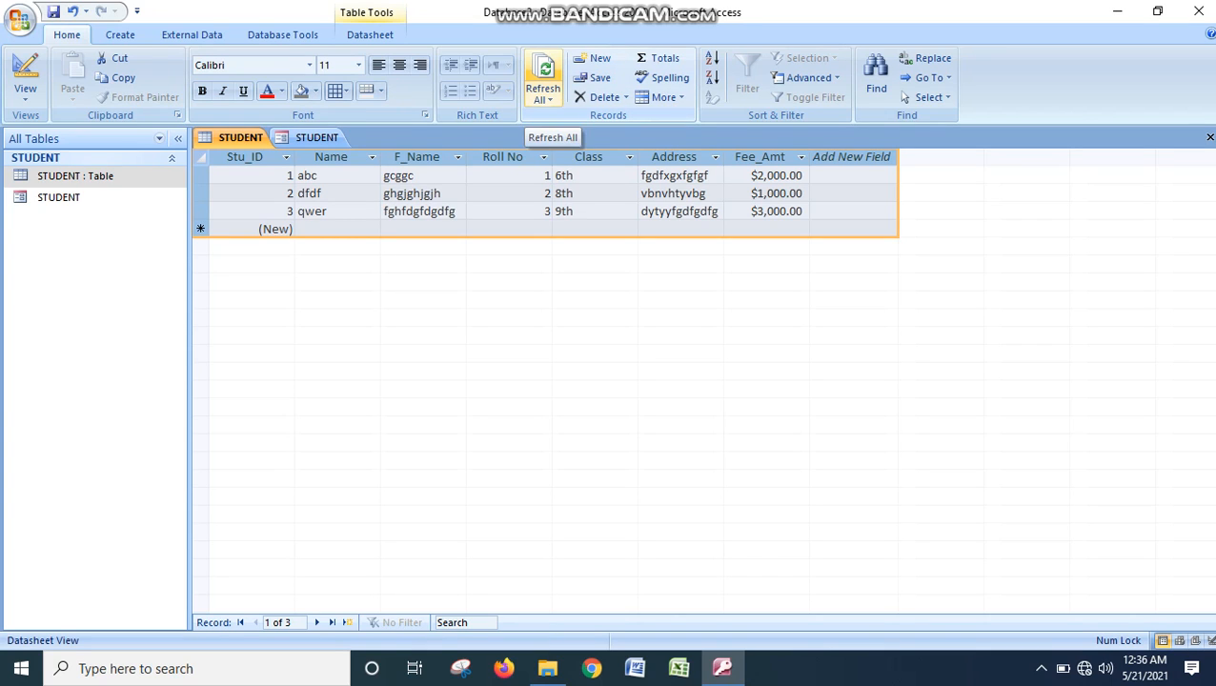
pyautogui.click(543, 78)
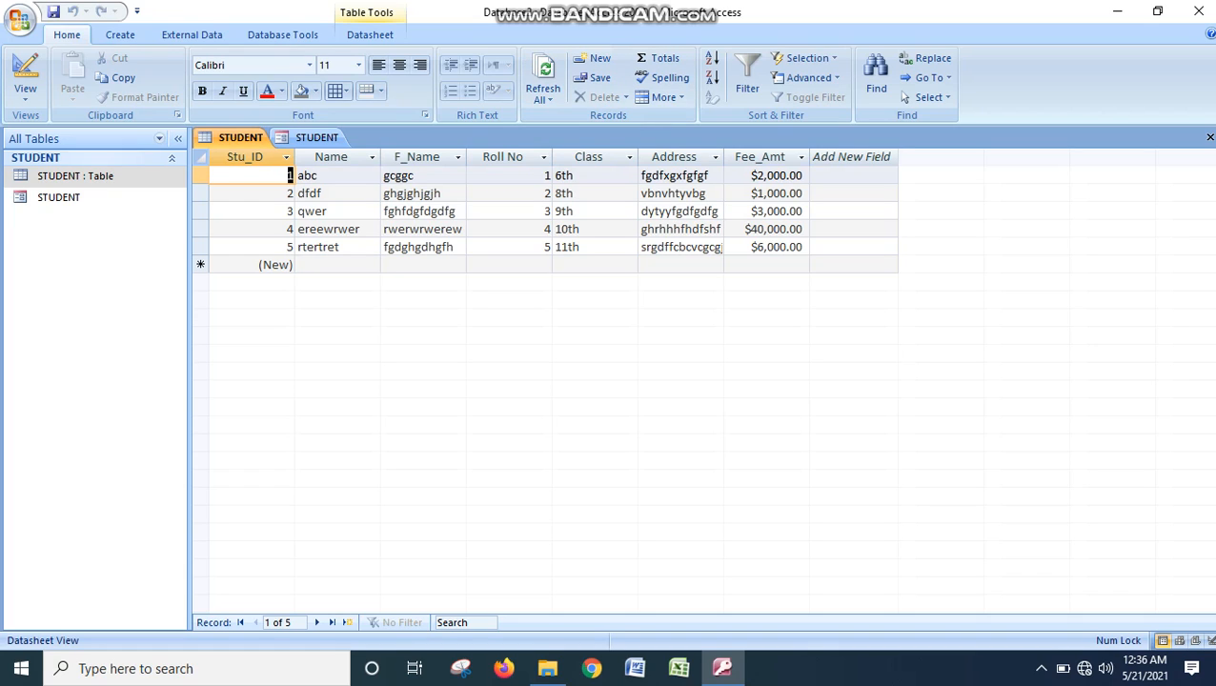
pyautogui.click(1040, 668)
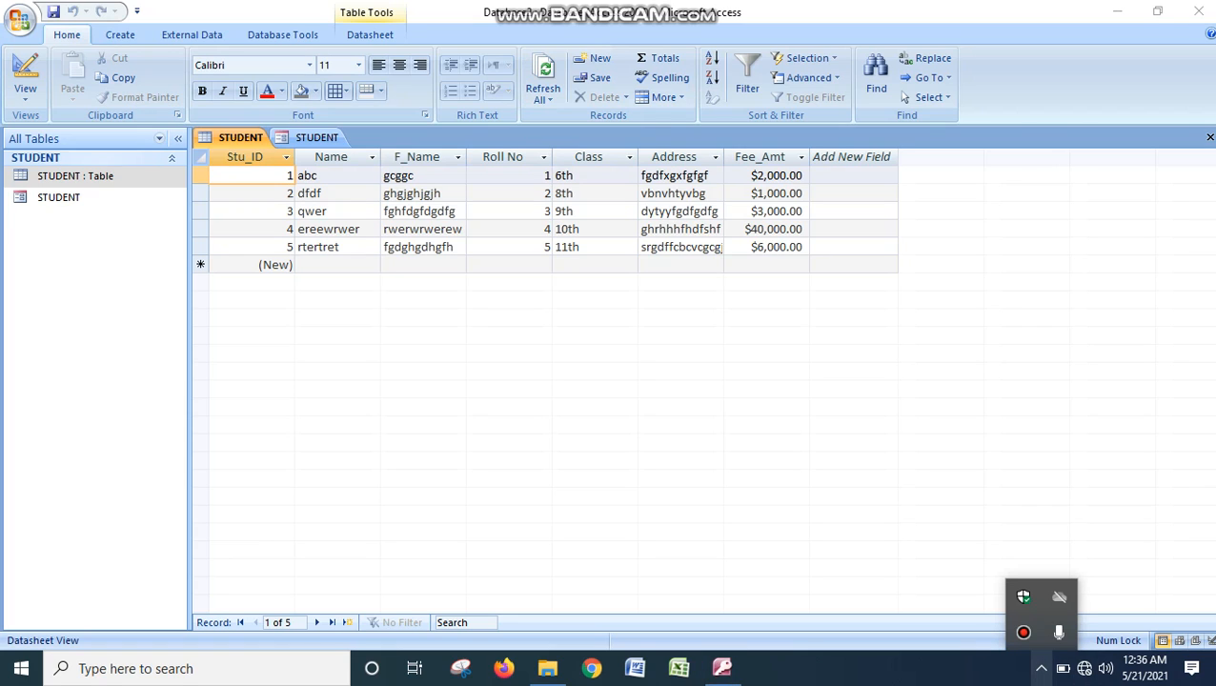
pyautogui.click(1023, 632)
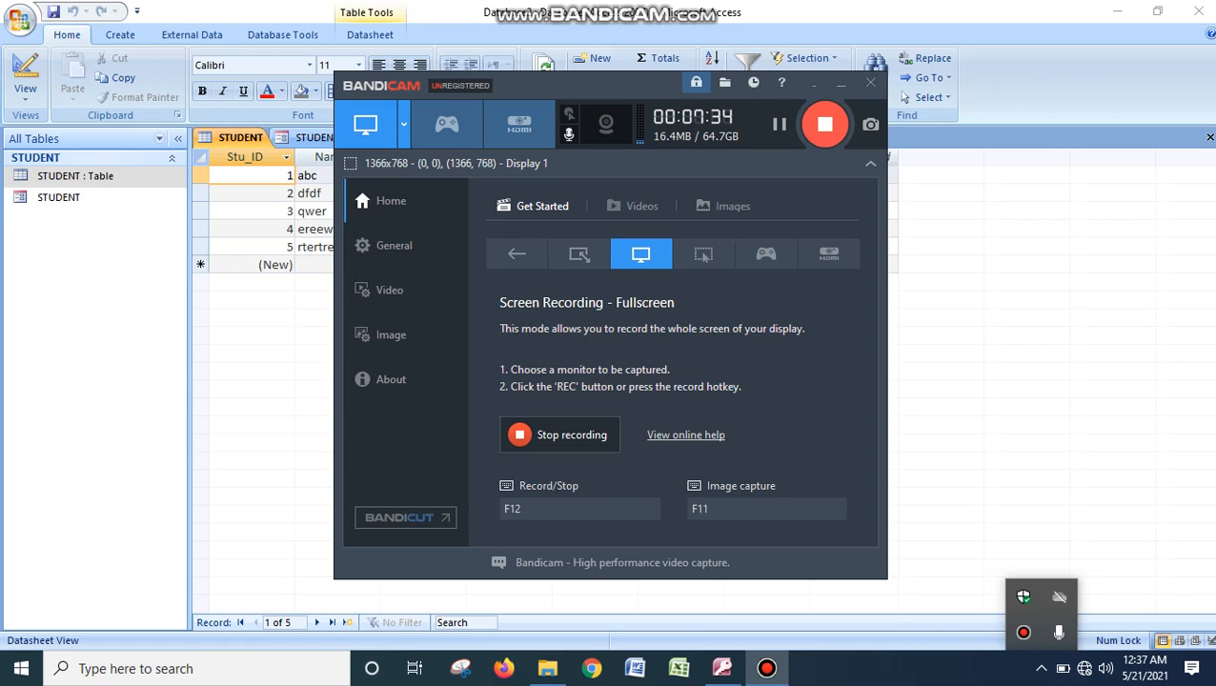
pyautogui.click(814, 84)
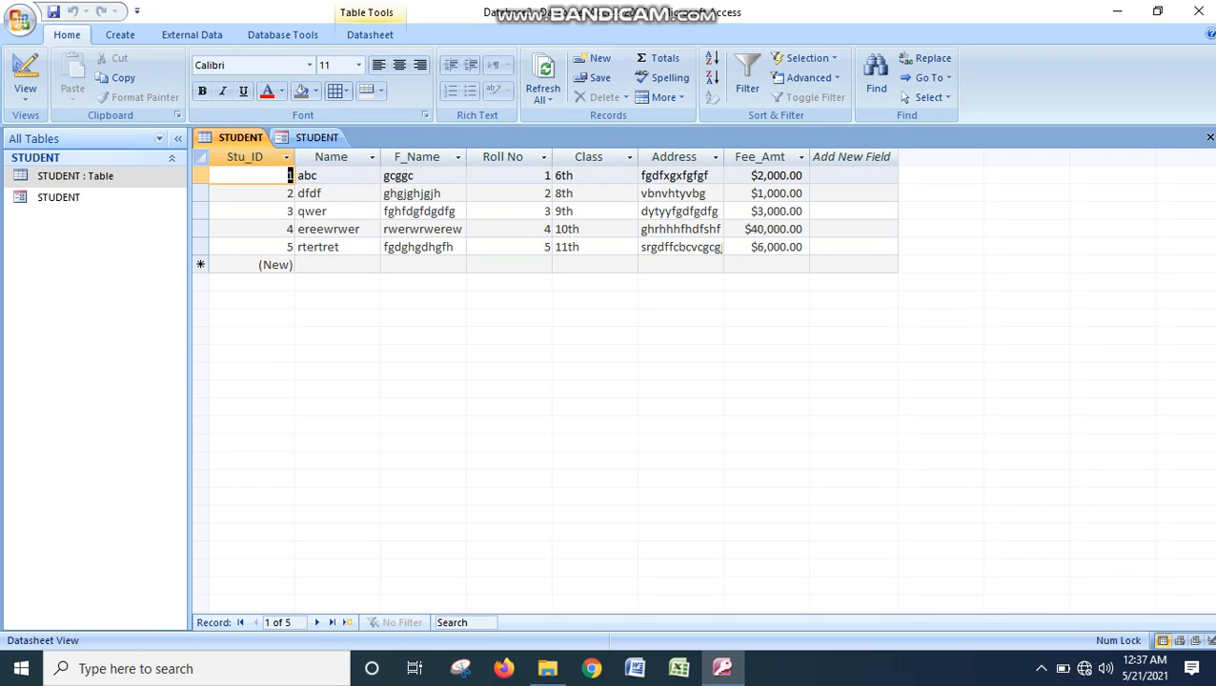
# - Close the STUDENT form and create a basic report from the STUDENT table
pyautogui.rightClick(319, 139)
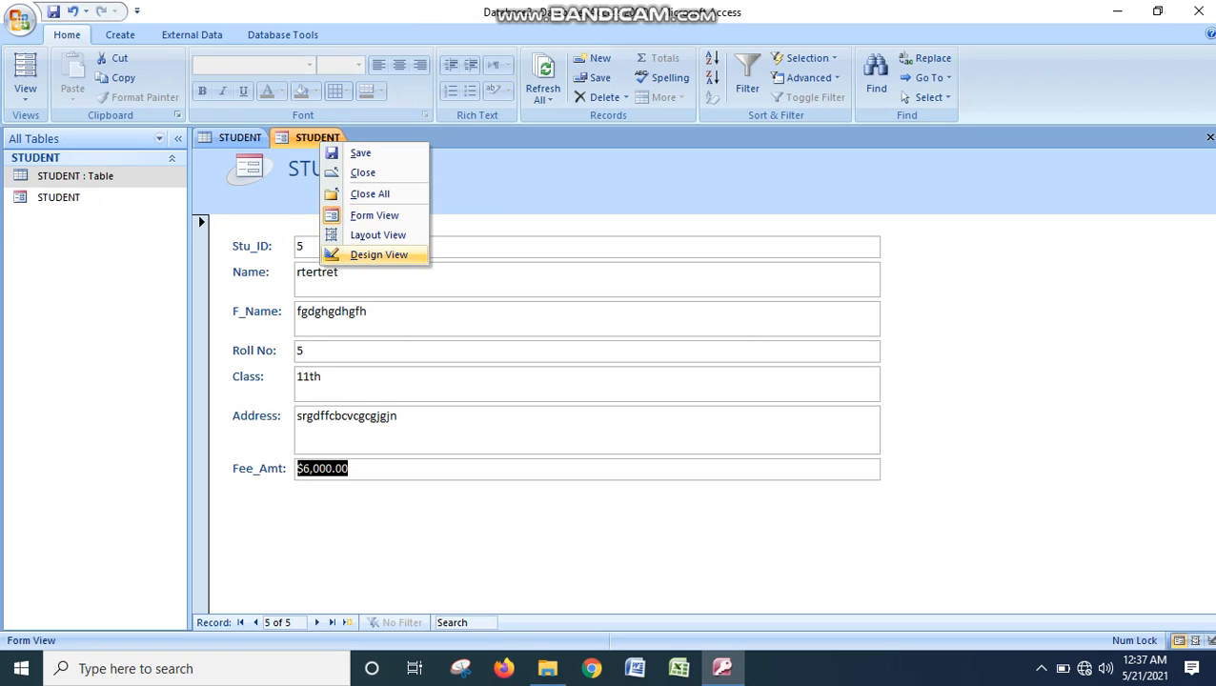
pyautogui.click(363, 172)
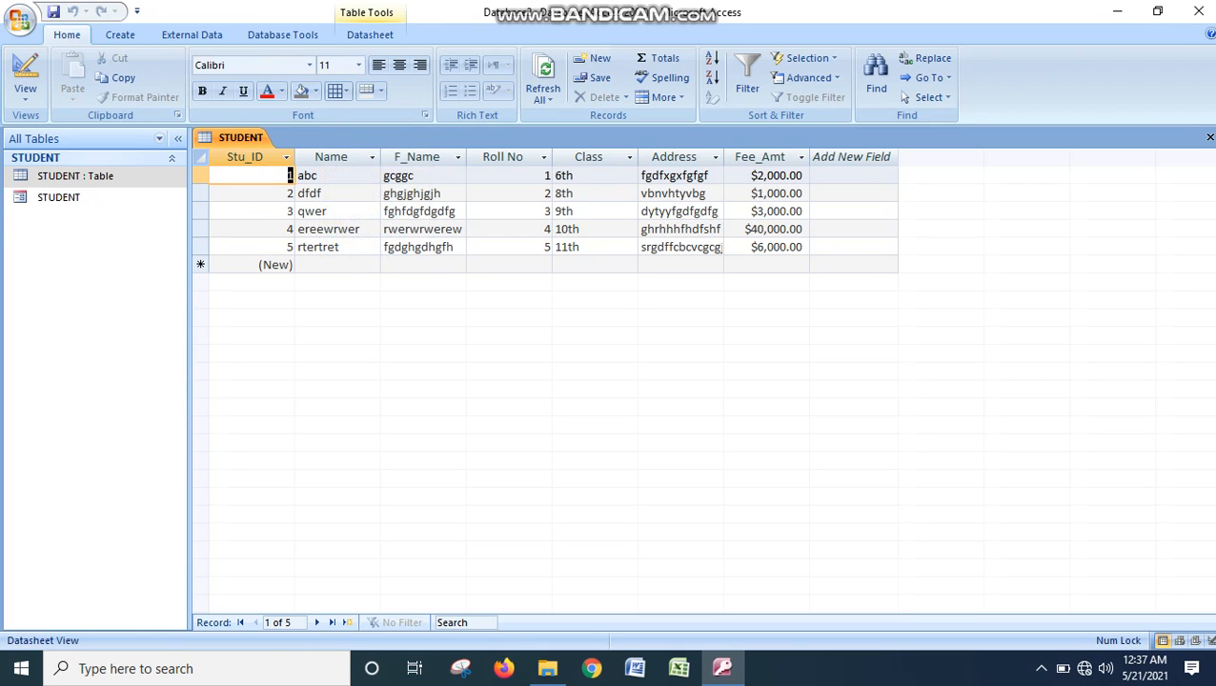
pyautogui.rightClick(240, 138)
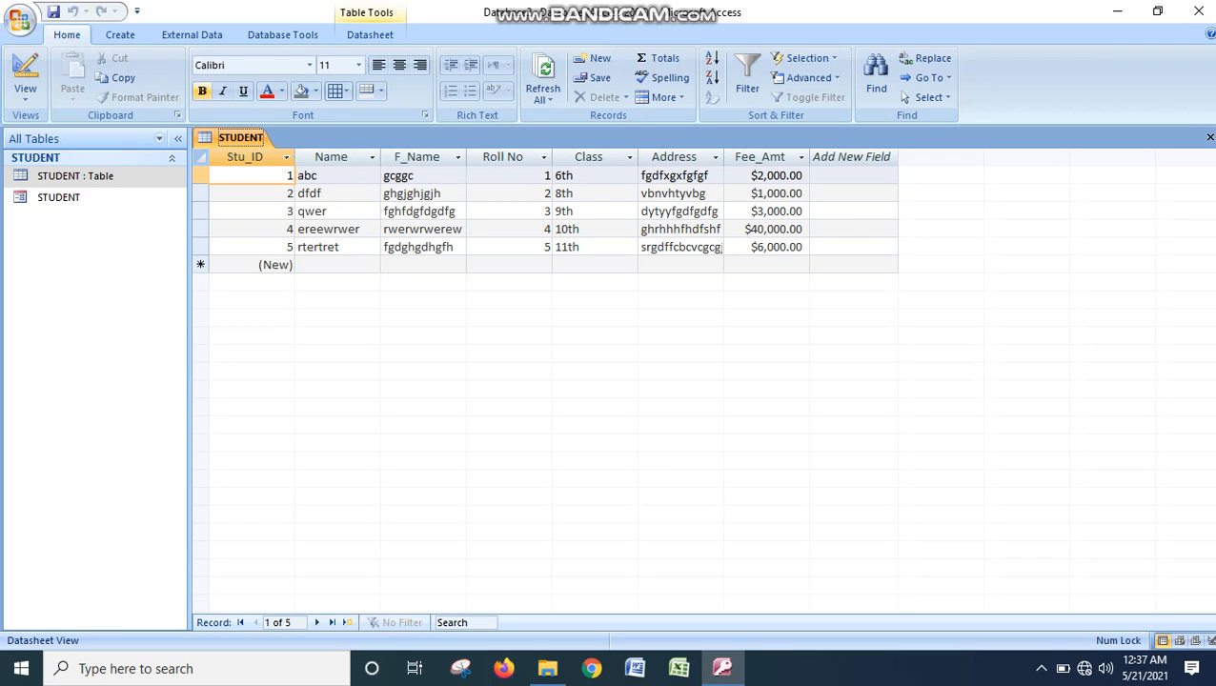
pyautogui.click(120, 35)
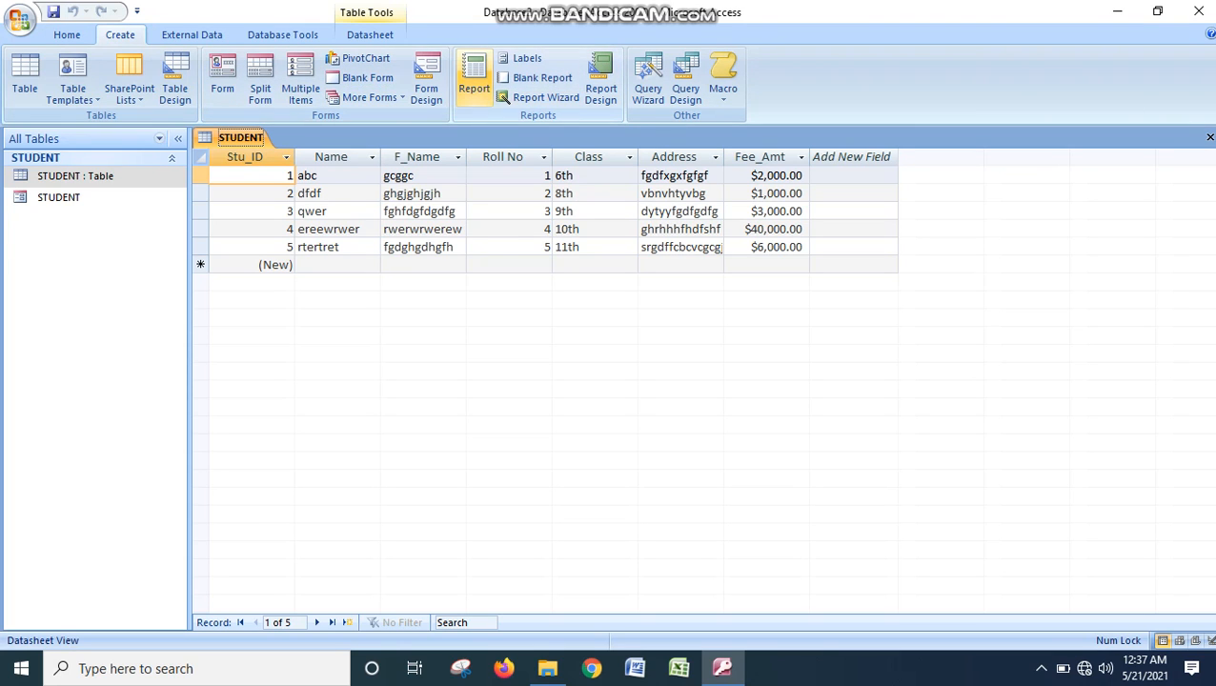
pyautogui.click(474, 77)
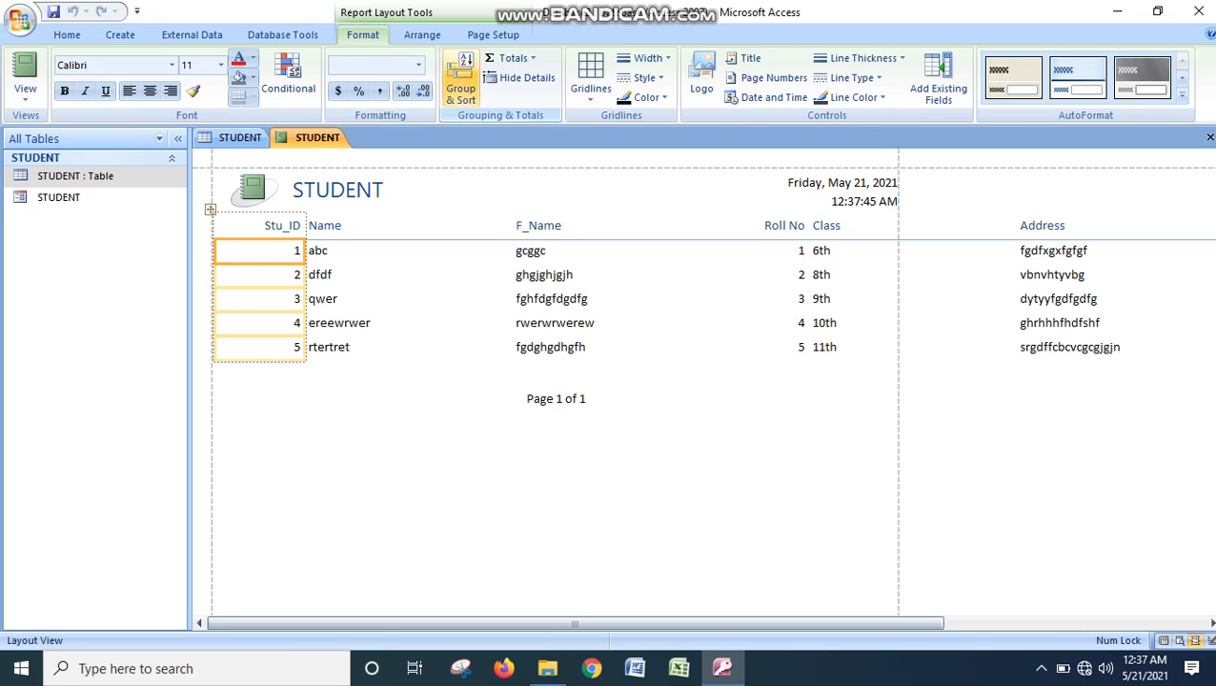
pyautogui.click(1042, 668)
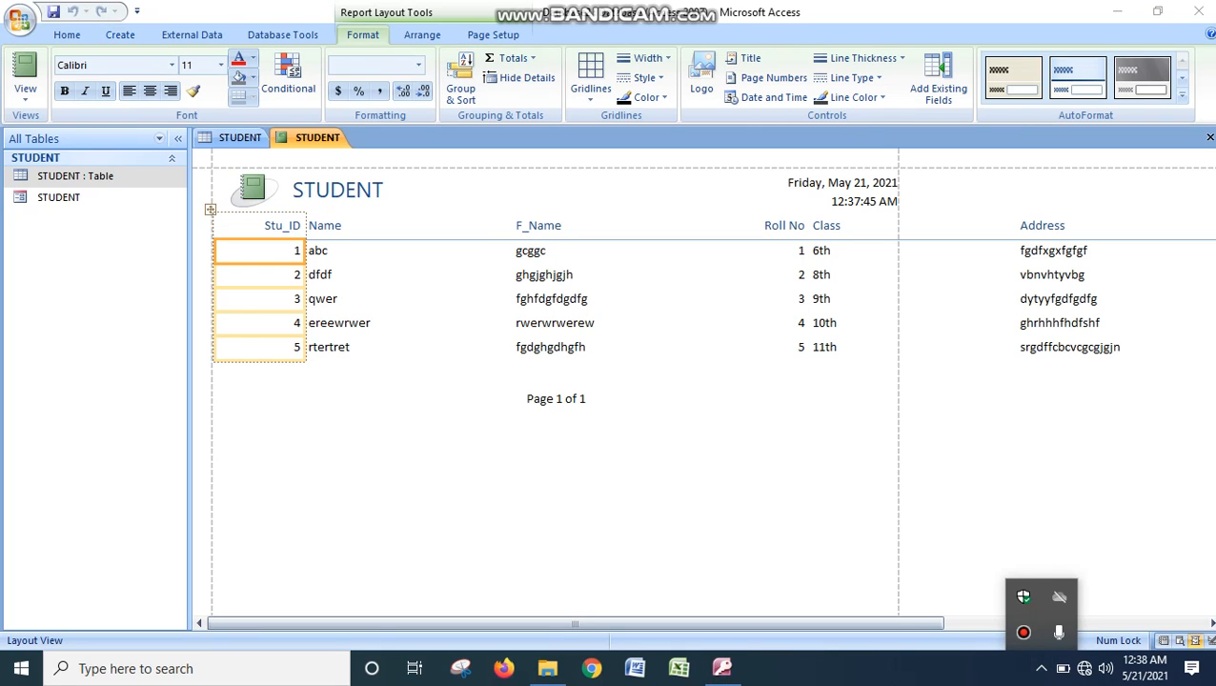
pyautogui.click(1023, 632)
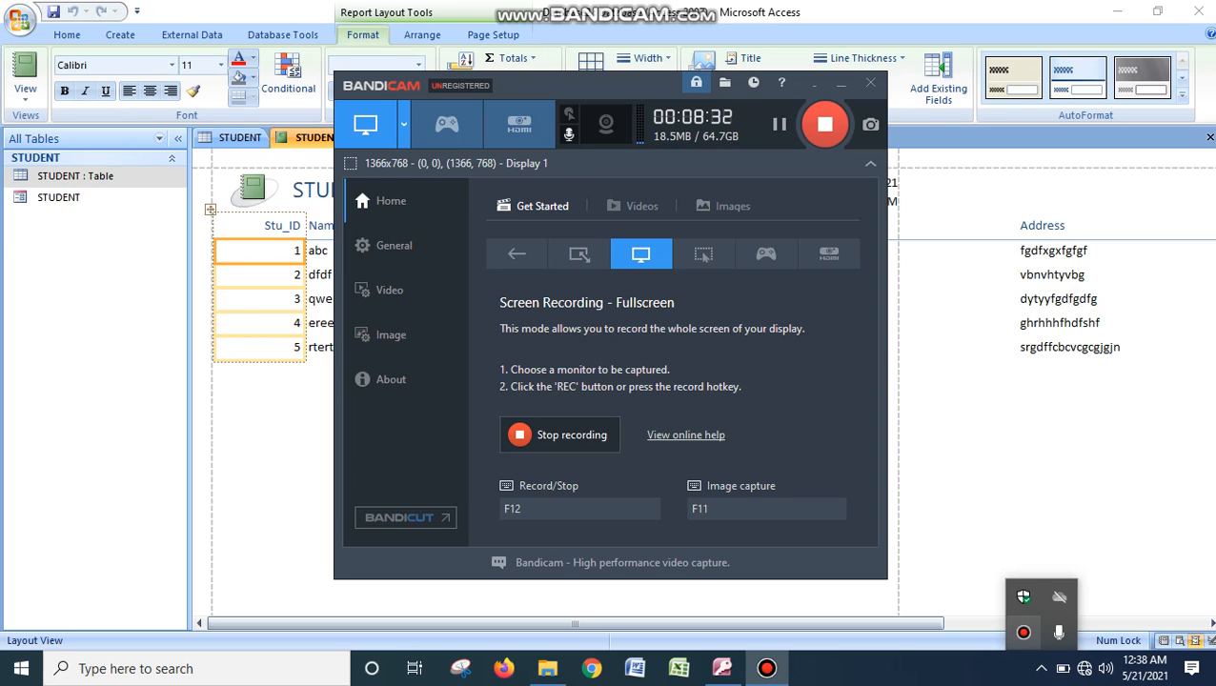
pyautogui.click(814, 84)
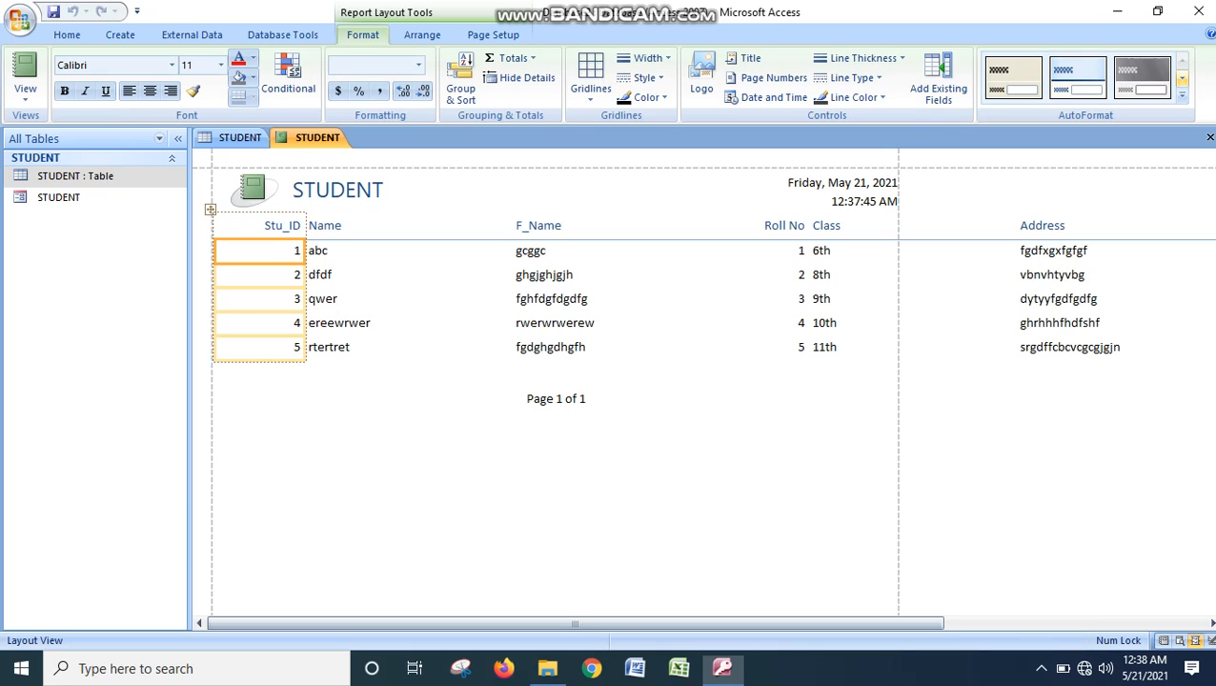
# - Try several AutoFormat styles on the STUDENT report and apply the one with the orange title band and brown column header row
pyautogui.click(1077, 76)
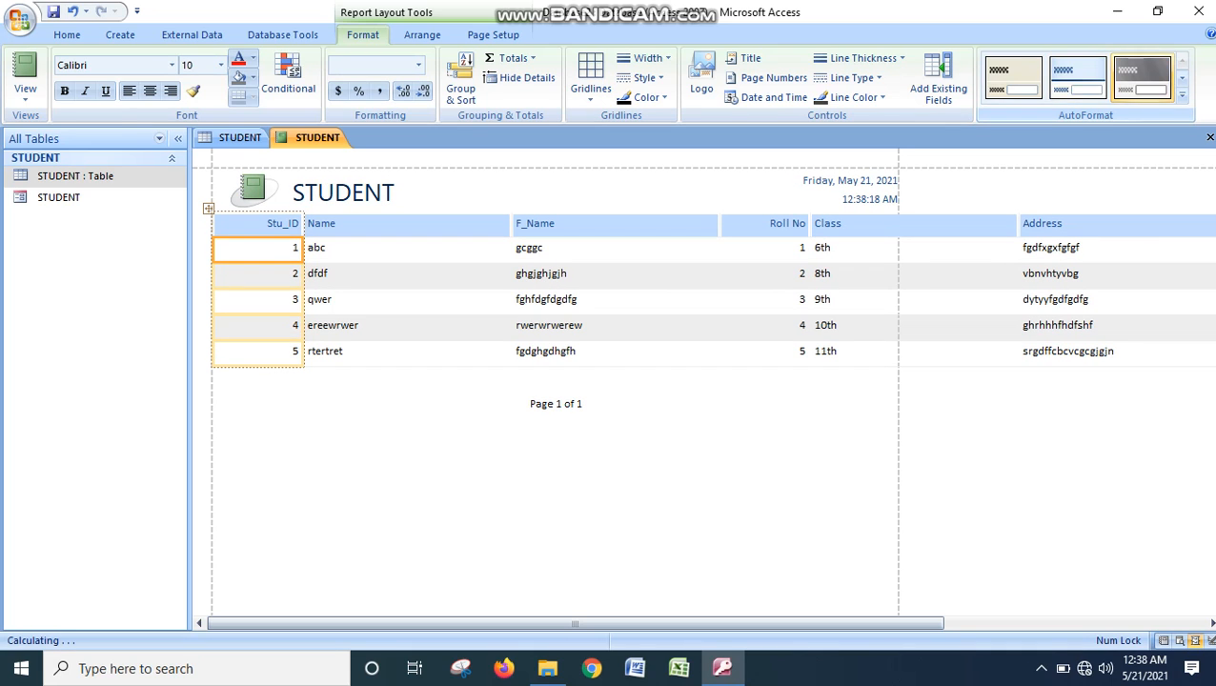
pyautogui.click(1182, 79)
pyautogui.click(1013, 77)
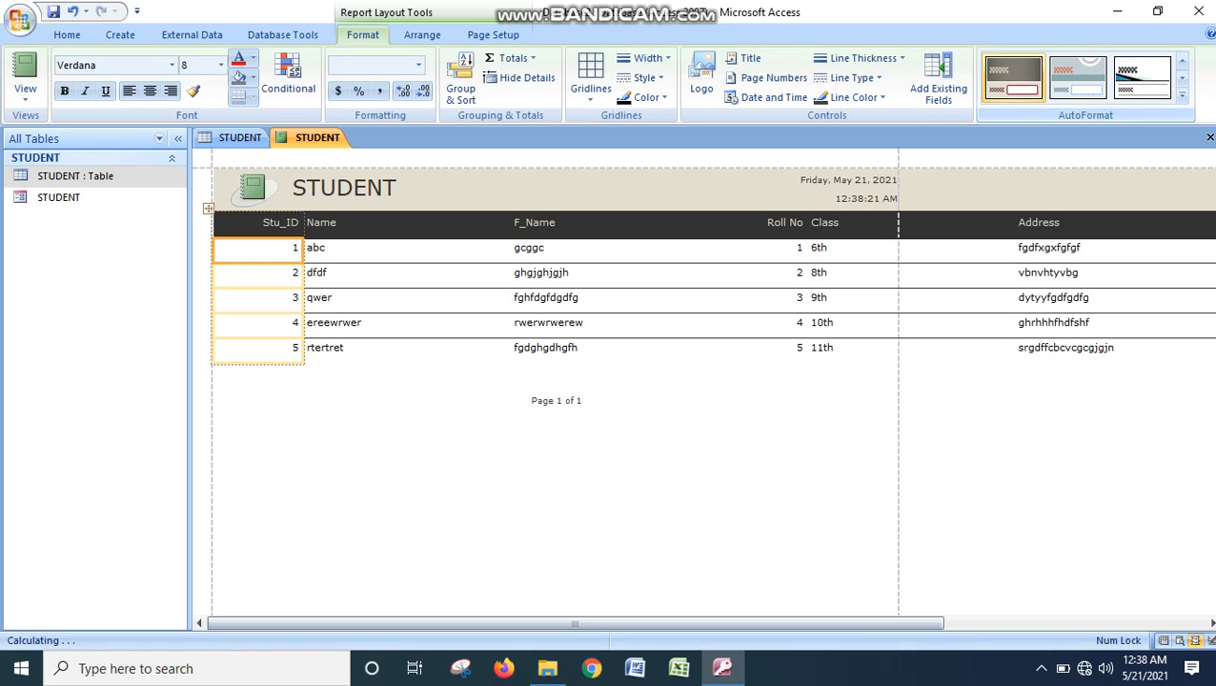
pyautogui.click(1078, 77)
pyautogui.click(1143, 77)
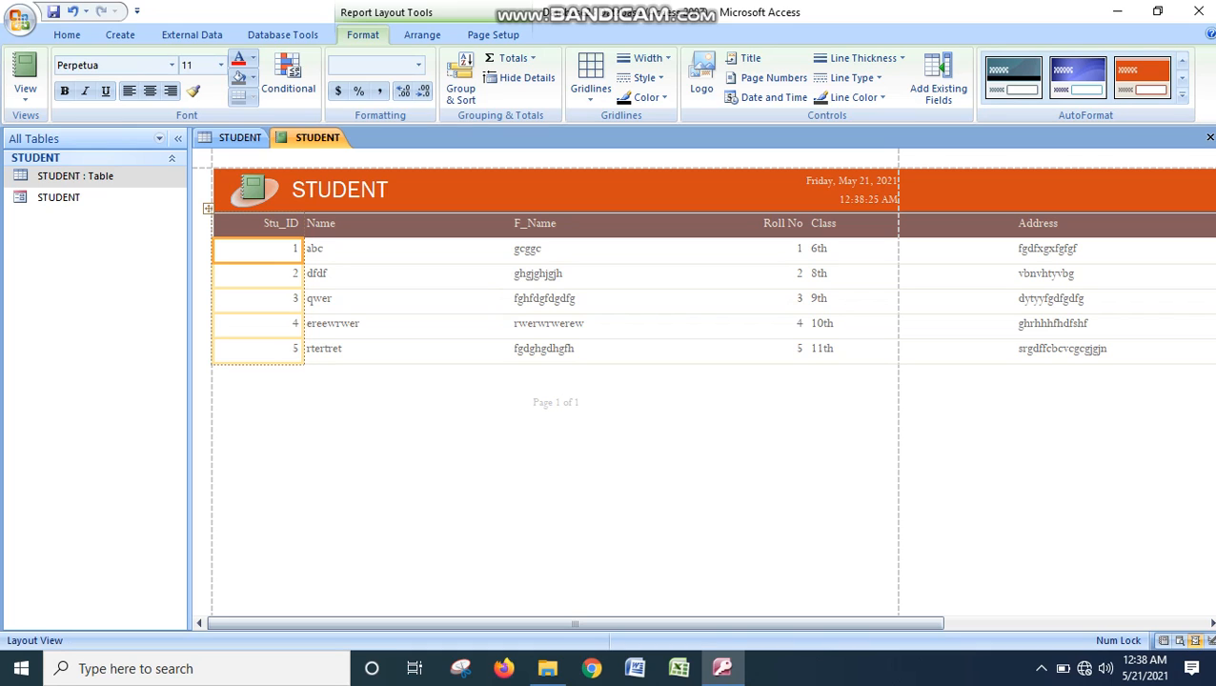
pyautogui.click(1041, 668)
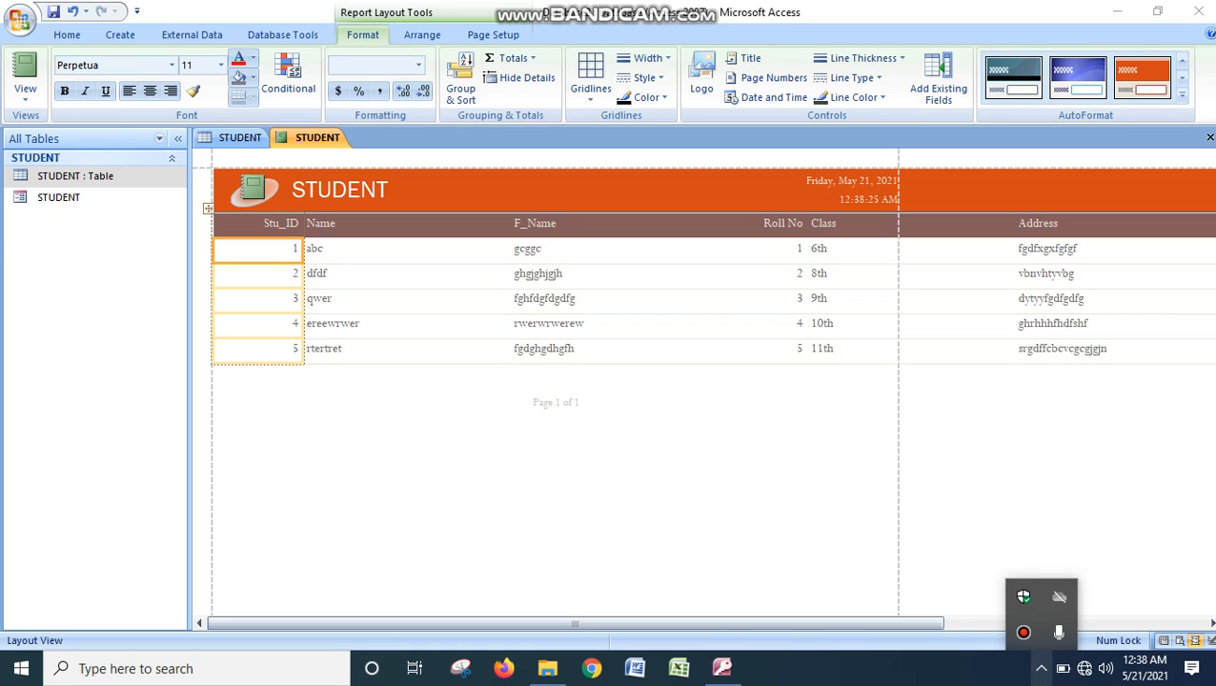
pyautogui.click(1023, 632)
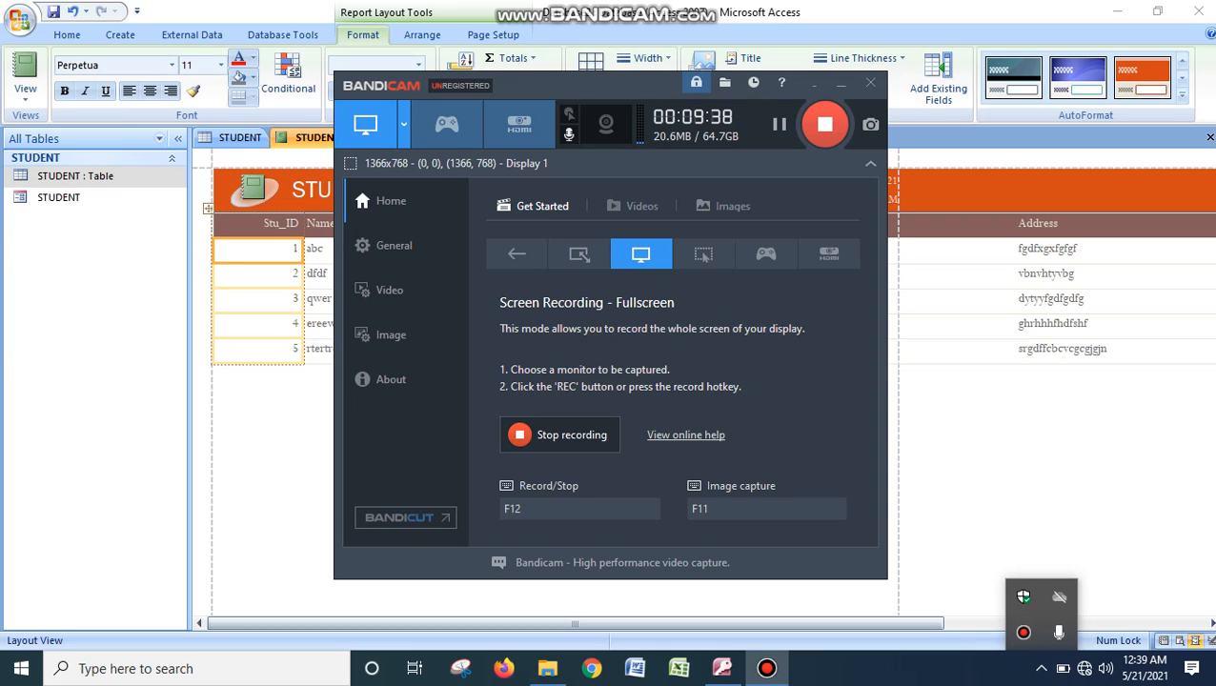
pyautogui.click(814, 83)
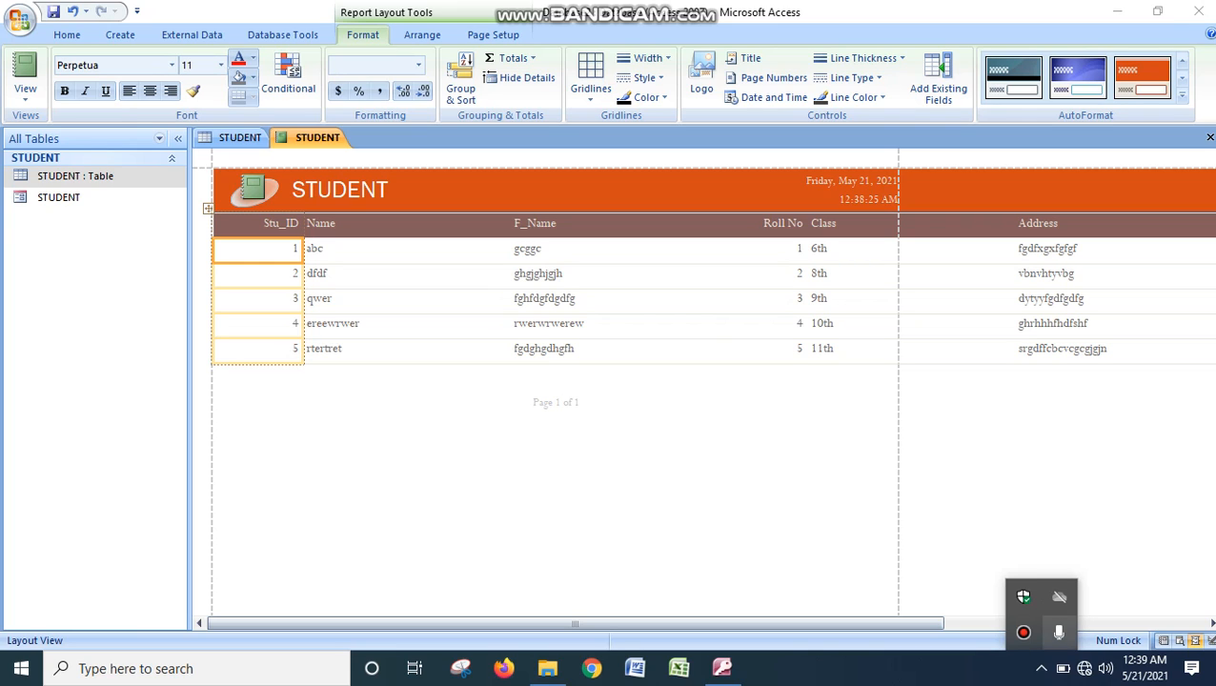
pyautogui.click(1023, 632)
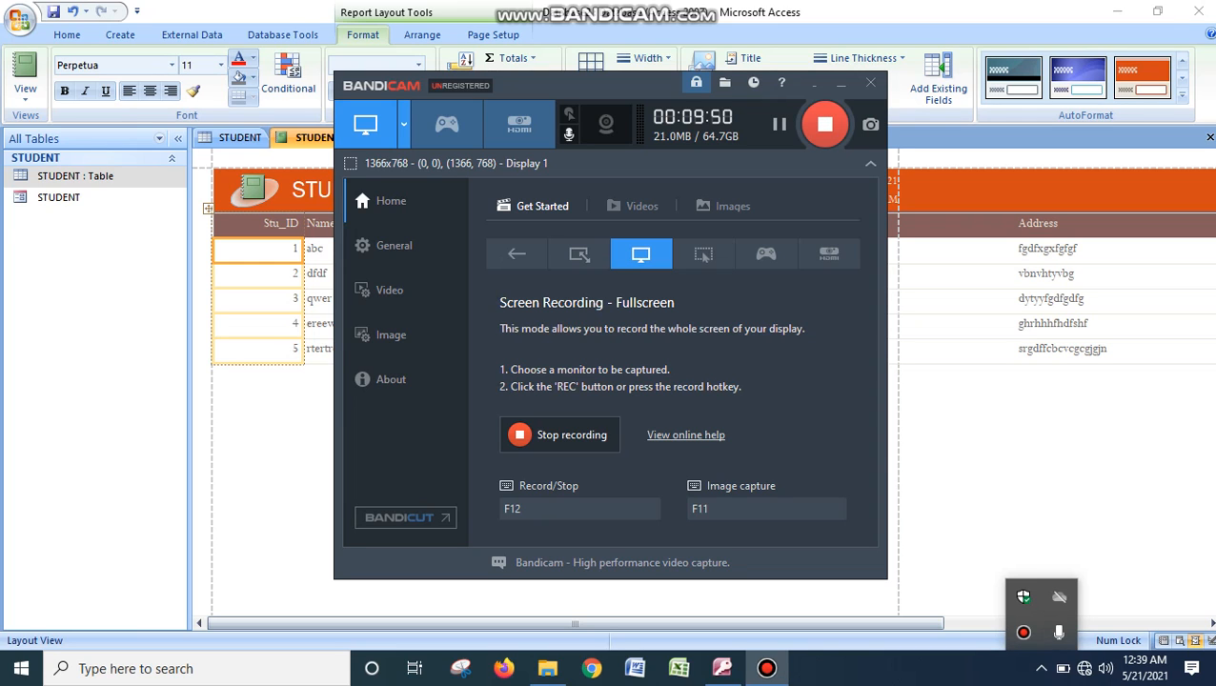